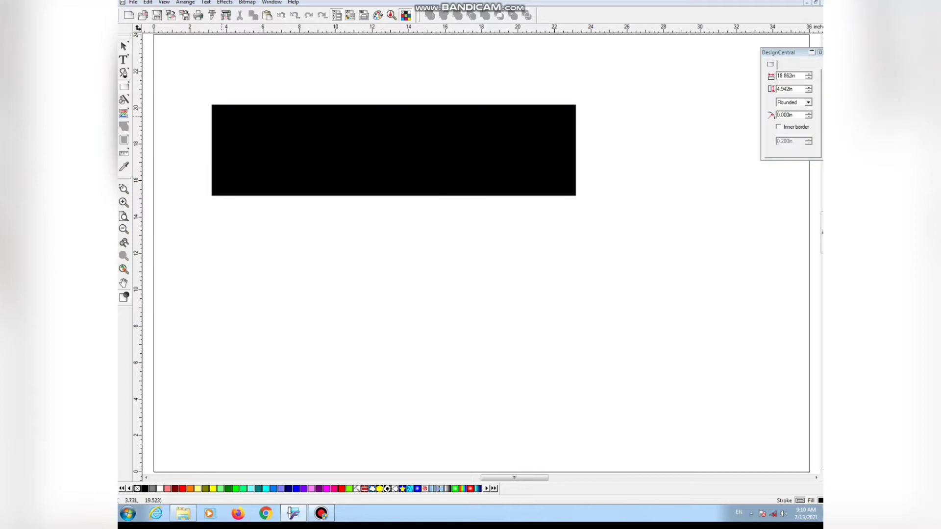
# Draw a rectangle about 19.08 by 3.96 in centred inside the black rectangle and fill it white
pyautogui.moveTo(219, 114); pyautogui.dragTo(568, 186)
pyautogui.click(124, 46)
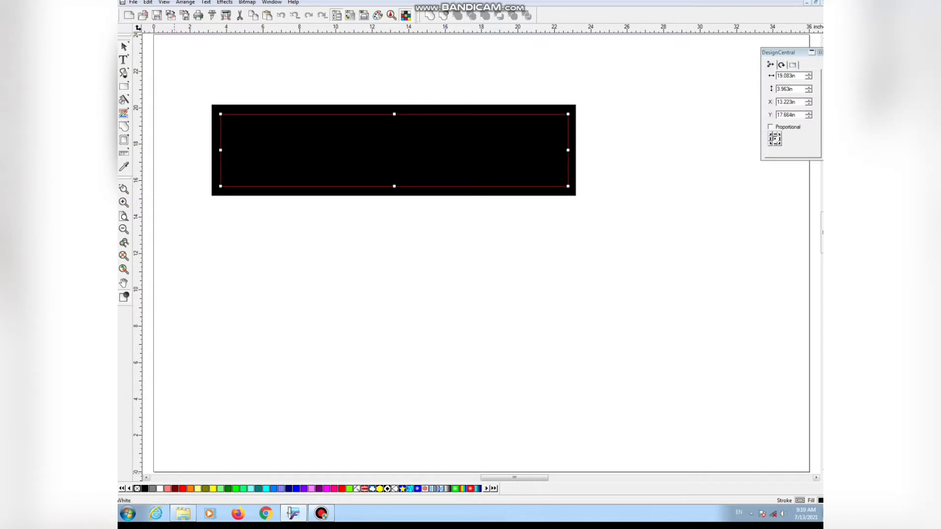
pyautogui.click(160, 489)
pyautogui.click(222, 295)
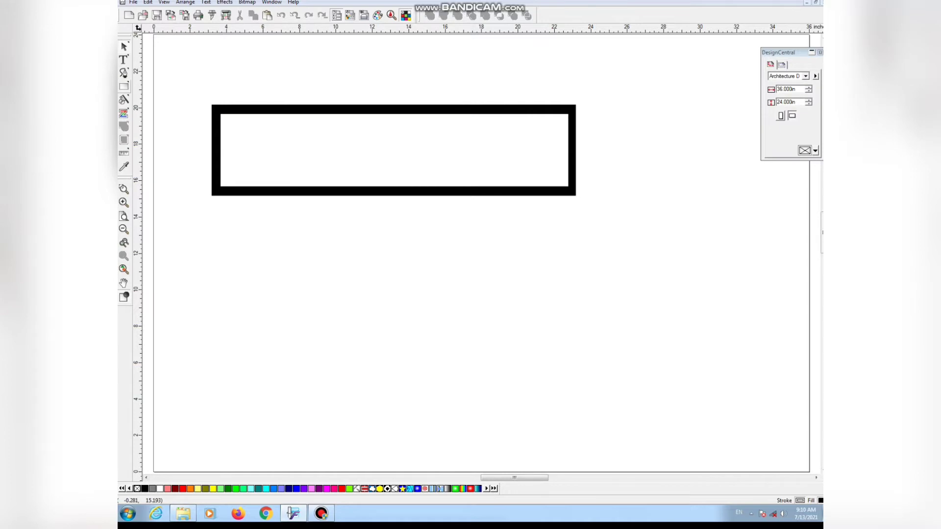
# Draw an ellipse about 3.84 by 4.43 in and position it across the frame's left edge
pyautogui.click(124, 87)
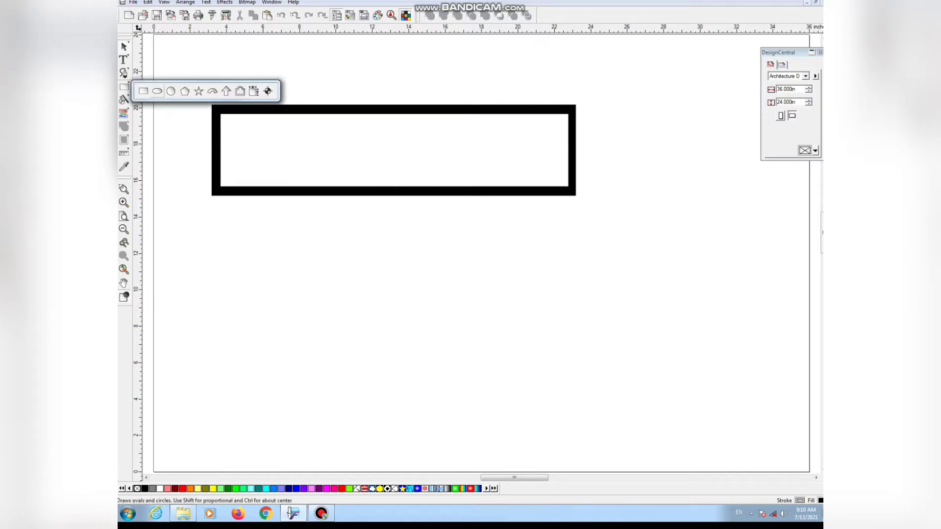
pyautogui.click(157, 91)
pyautogui.moveTo(217, 111); pyautogui.dragTo(288, 191)
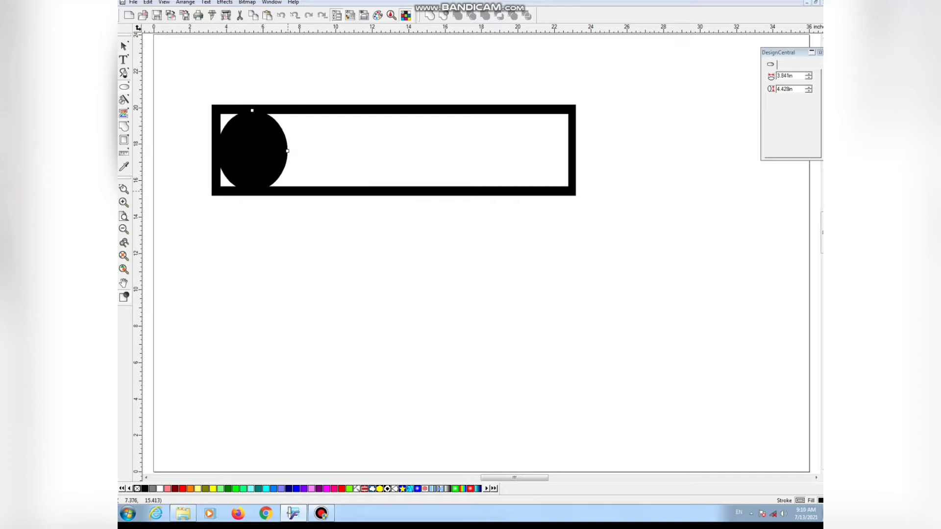
pyautogui.moveTo(267, 145); pyautogui.dragTo(249, 144)
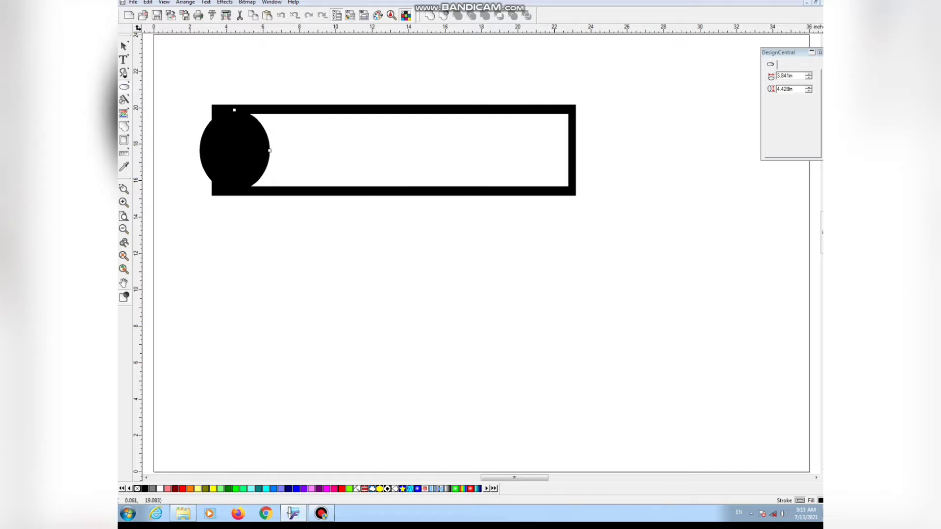
pyautogui.click(124, 46)
pyautogui.moveTo(283, 132); pyautogui.dragTo(252, 183)
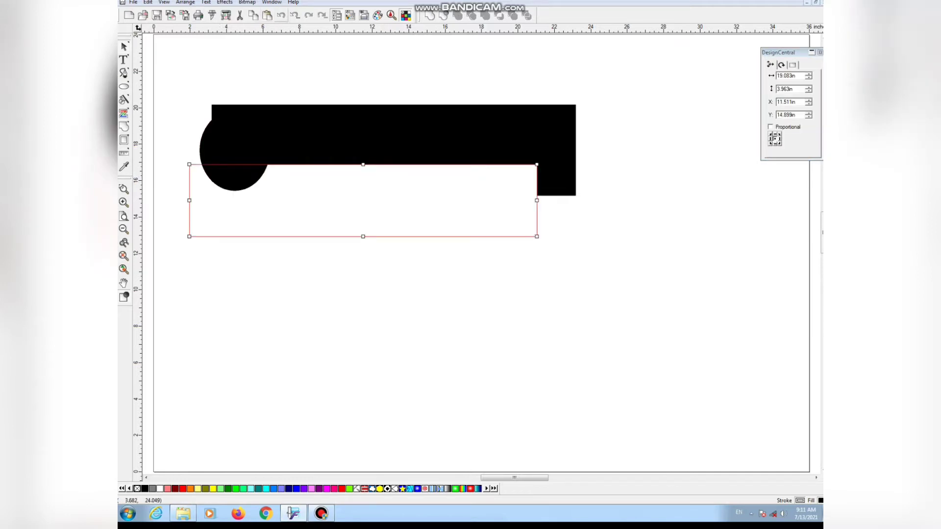
pyautogui.click(281, 15)
# Show the artwork as outlines and select the ellipse together with the inner rectangle
pyautogui.click(124, 296)
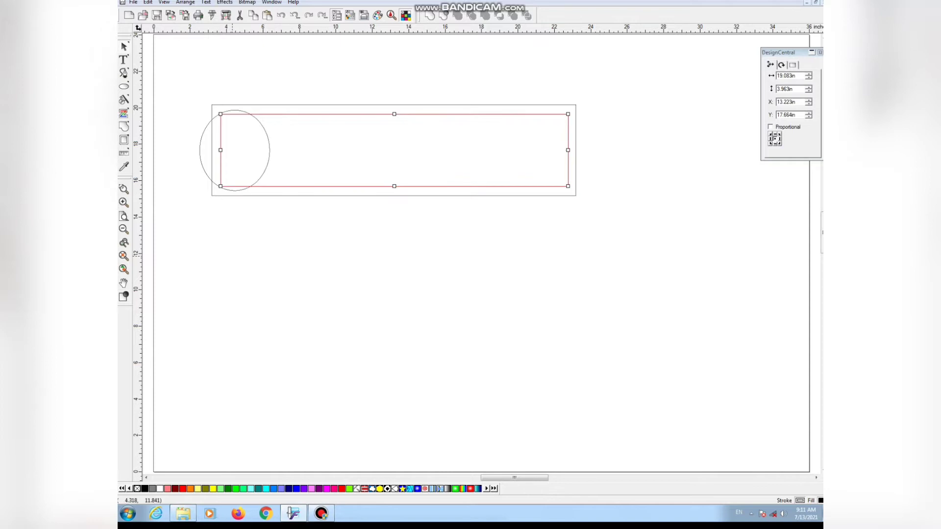
pyautogui.press('Delete')
pyautogui.moveTo(290, 138); pyautogui.dragTo(251, 186)
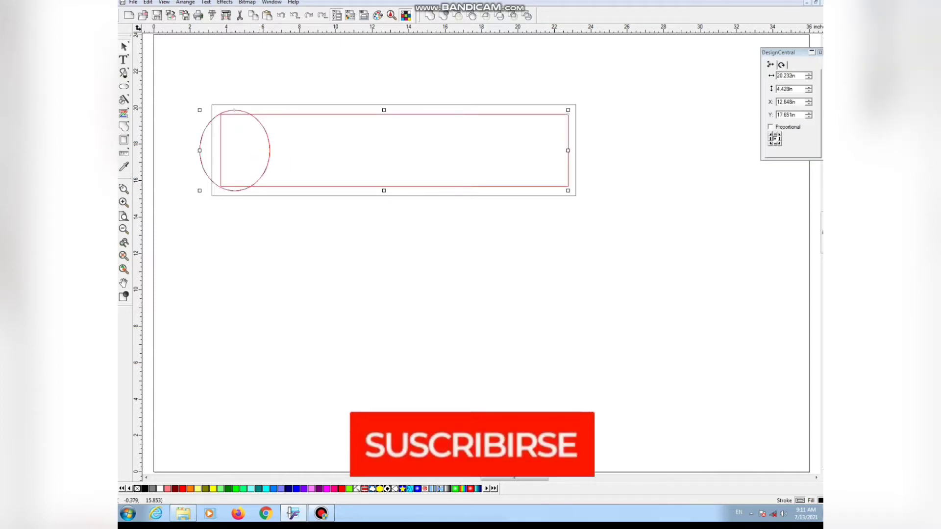
# Try to cut the inner rectangle out of the ellipse, and undo the operation
pyautogui.click(499, 16)
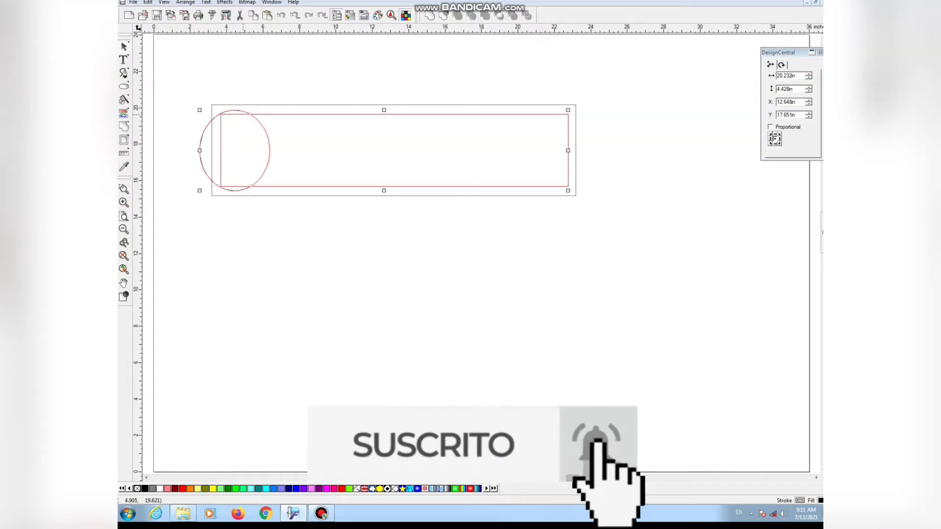
pyautogui.click(280, 125)
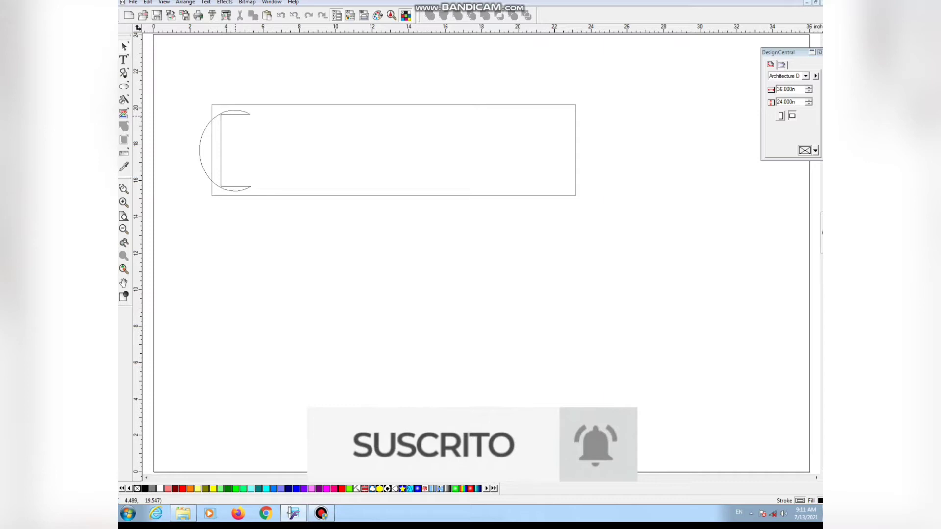
pyautogui.hotkey('ctrl', 'z')
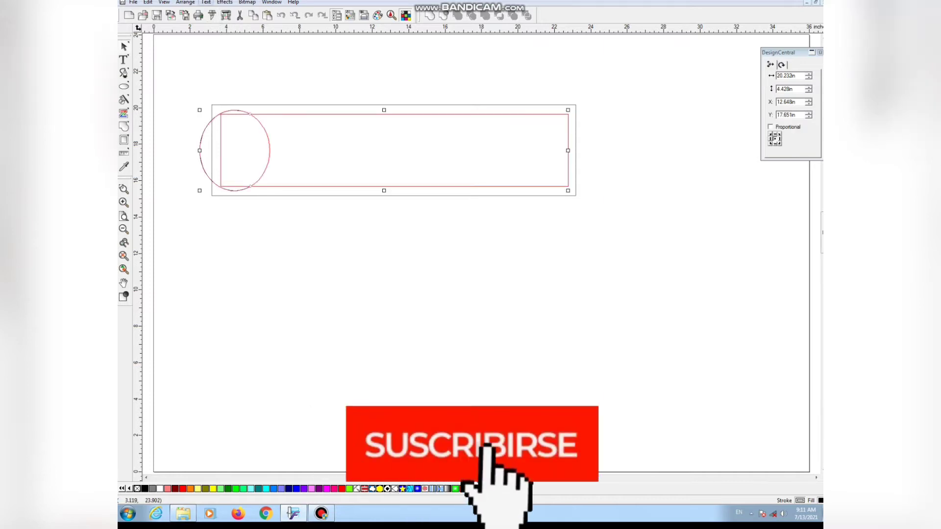
# With the path direction set to Automatic, cut the ellipse out of the inner rectangle's left end and delete the leftover piece
pyautogui.click(184, 2)
pyautogui.moveTo(230, 130)
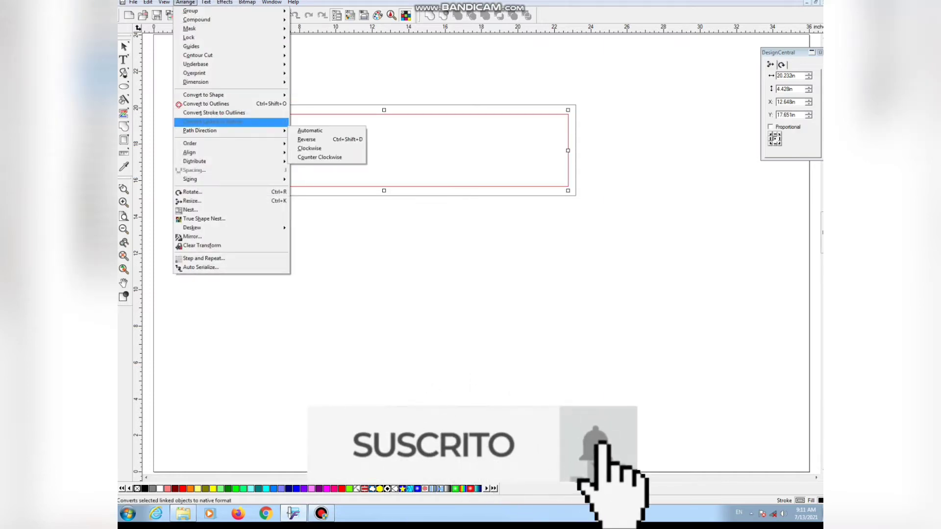
pyautogui.click(327, 130)
pyautogui.click(279, 145)
pyautogui.moveTo(242, 123); pyautogui.dragTo(218, 137)
pyautogui.press('Delete')
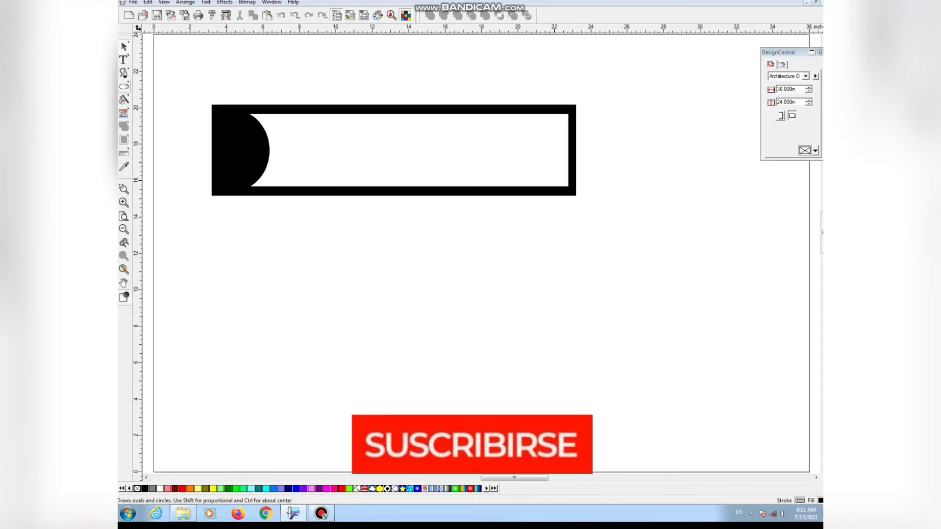
# Draw an ellipse about 2.65 by 3.20 in inside the frame's black curved left end and fill it white
pyautogui.click(124, 86)
pyautogui.click(171, 91)
pyautogui.moveTo(234, 226)
pyautogui.mouseDown()
pyautogui.moveTo(277, 261)
pyautogui.moveTo(256, 244)
pyautogui.moveTo(235, 162)
pyautogui.moveTo(246, 145)
pyautogui.moveTo(218, 152)
pyautogui.moveTo(228, 152)
pyautogui.mouseUp()
pyautogui.press('space')
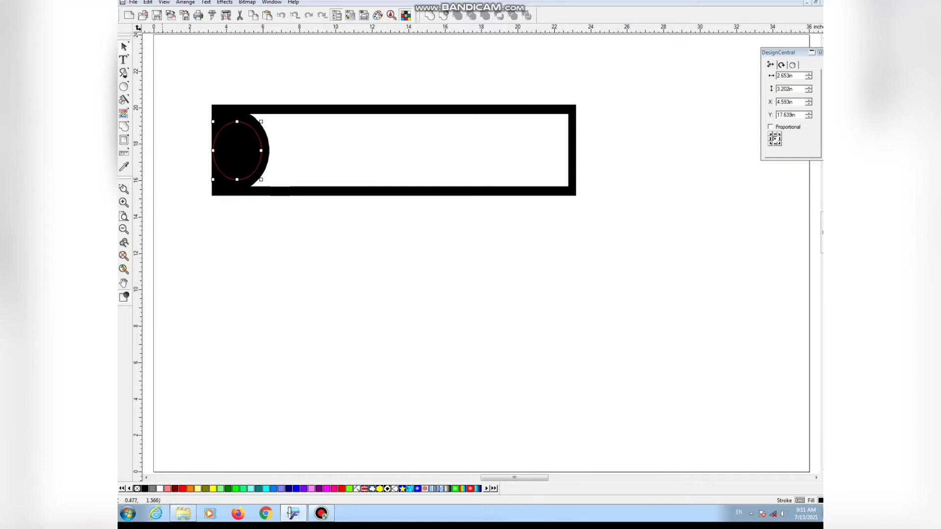
pyautogui.click(159, 489)
pyautogui.click(255, 299)
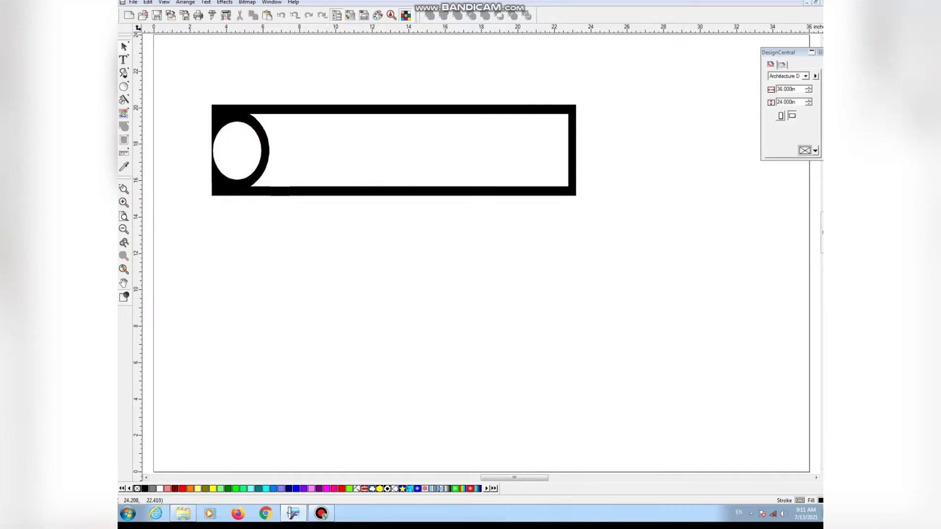
# Switch to the fse clipart document and copy the Suzuki, Mahindra and adidas logos
pyautogui.click(806, 2)
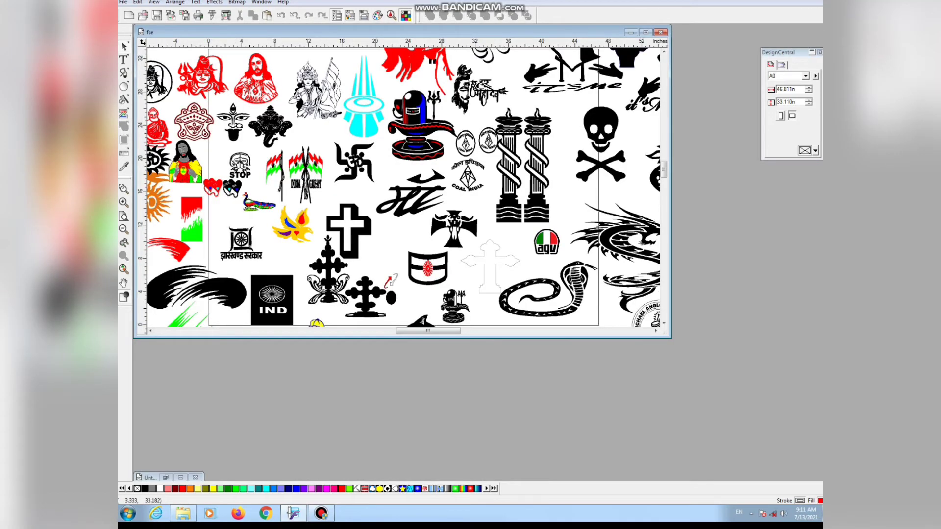
pyautogui.click(645, 33)
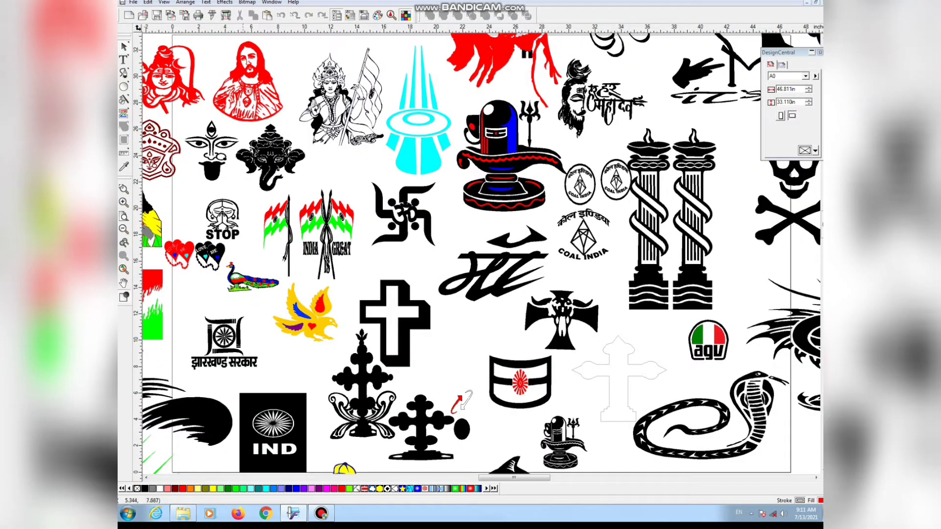
pyautogui.scroll(15, 270, 307)
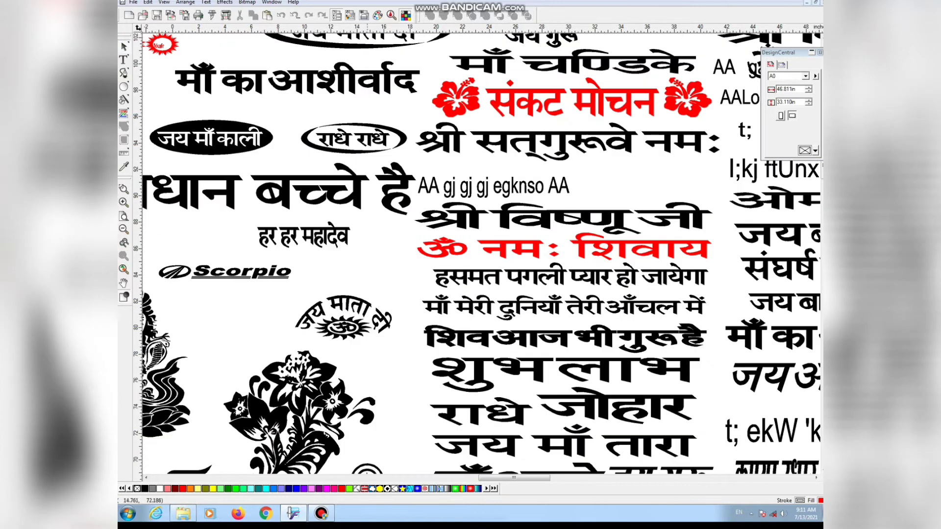
pyautogui.moveTo(514, 477); pyautogui.dragTo(418, 478)
pyautogui.scroll(-6, 485, 211)
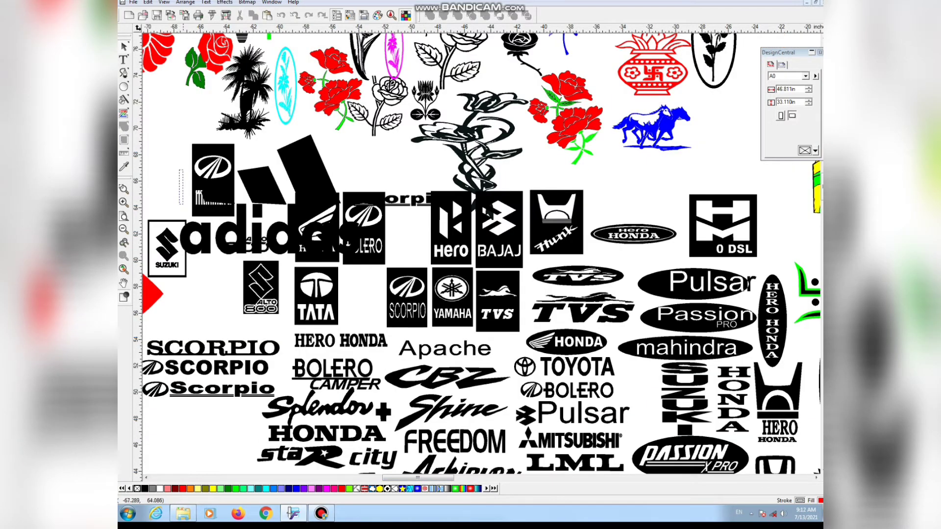
pyautogui.moveTo(179, 170); pyautogui.dragTo(206, 240)
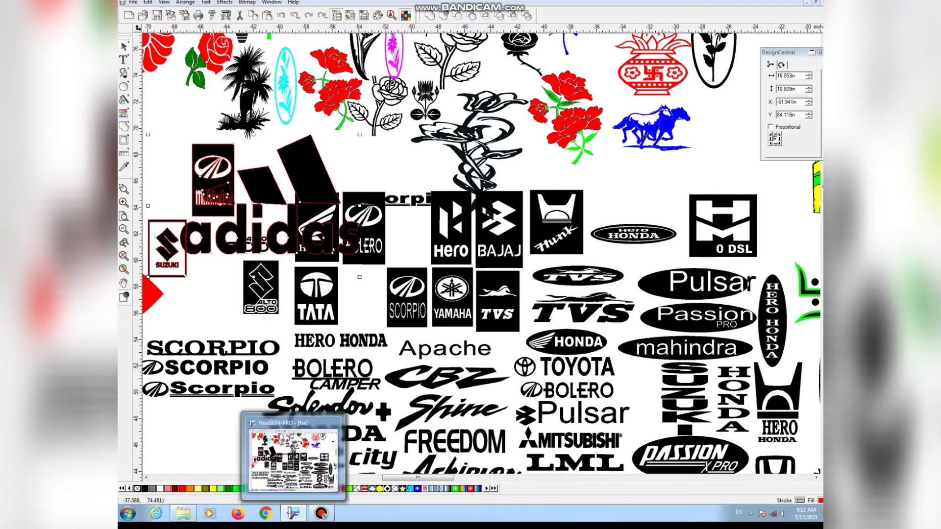
# Return to the untitled banner document and paste the copied logos below the frame
pyautogui.click(806, 2)
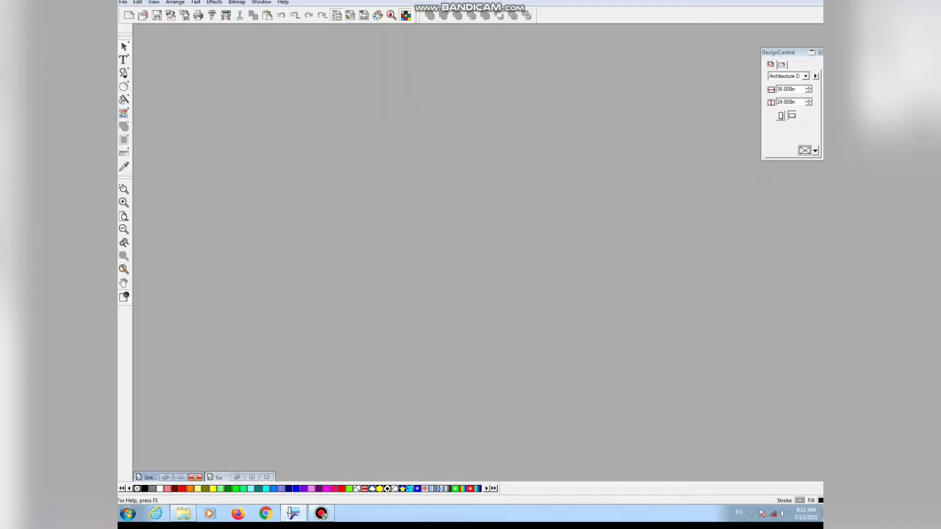
pyautogui.click(180, 477)
pyautogui.rightClick(304, 287)
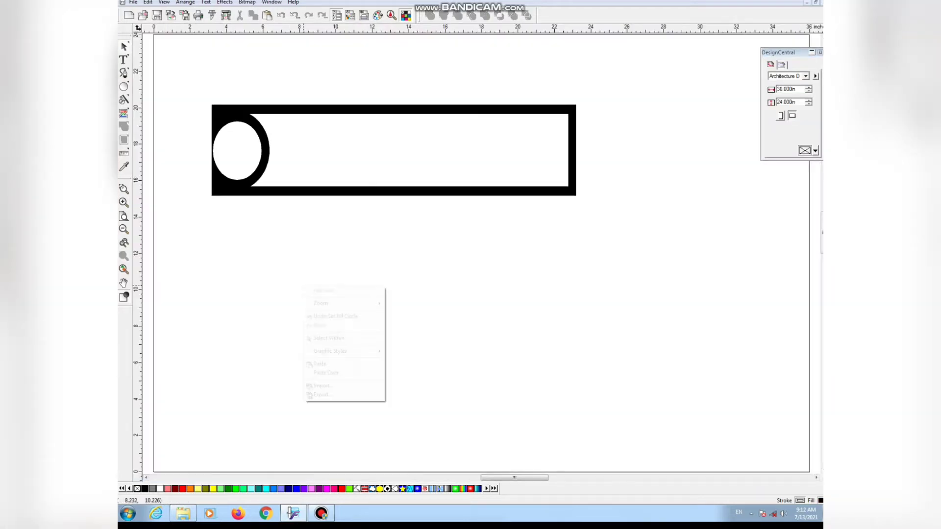
pyautogui.click(309, 364)
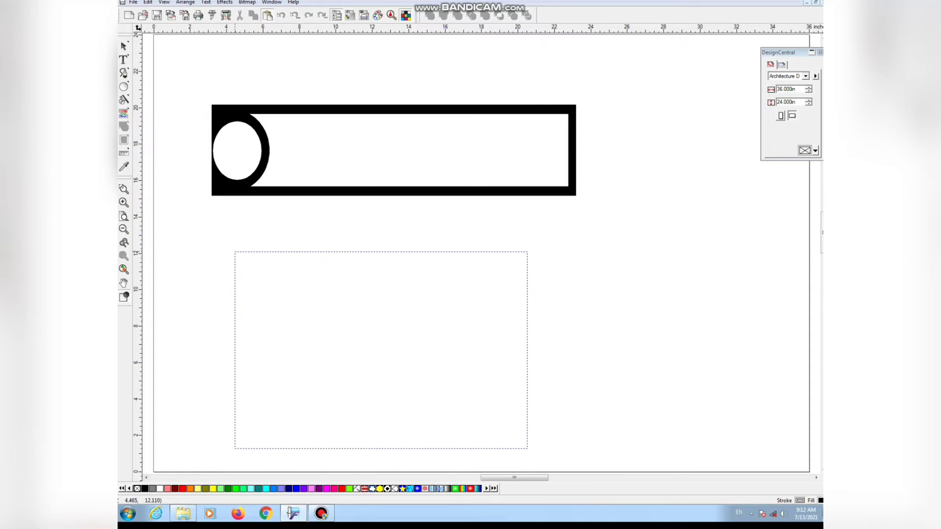
# Shrink the adidas logo and move it to the right of the Mahindra logo
pyautogui.click(471, 318)
pyautogui.moveTo(526, 251); pyautogui.dragTo(378, 365)
pyautogui.moveTo(307, 379); pyautogui.dragTo(478, 277)
# Draw a circle with a radius of about 3.54 in overlapping the adidas logo, and delete the extra circle placed beside it
pyautogui.click(124, 86)
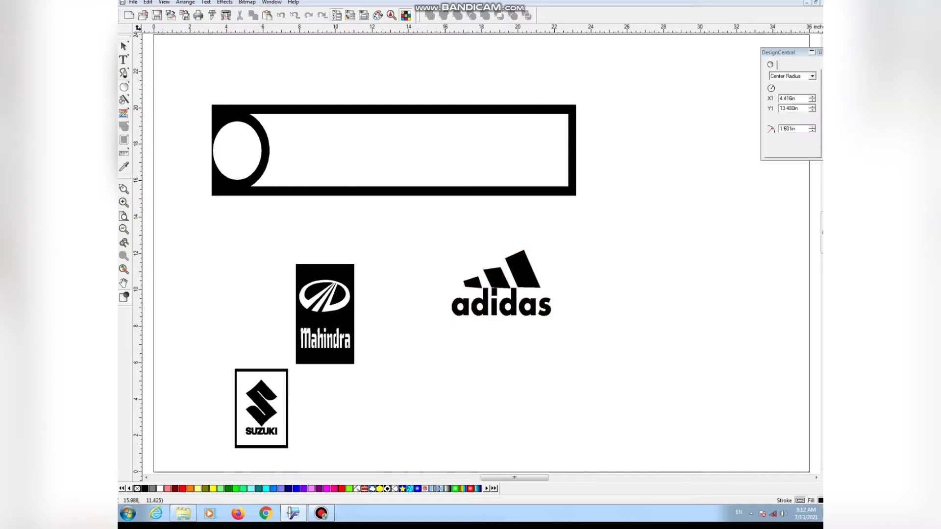
pyautogui.moveTo(451, 262)
pyautogui.mouseDown()
pyautogui.moveTo(536, 347)
pyautogui.moveTo(497, 307)
pyautogui.mouseUp()
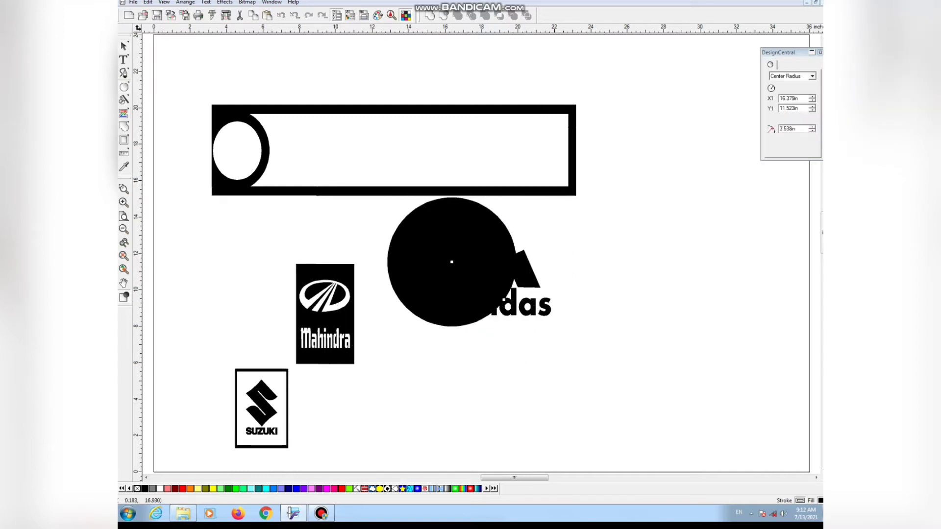
pyautogui.click(533, 285)
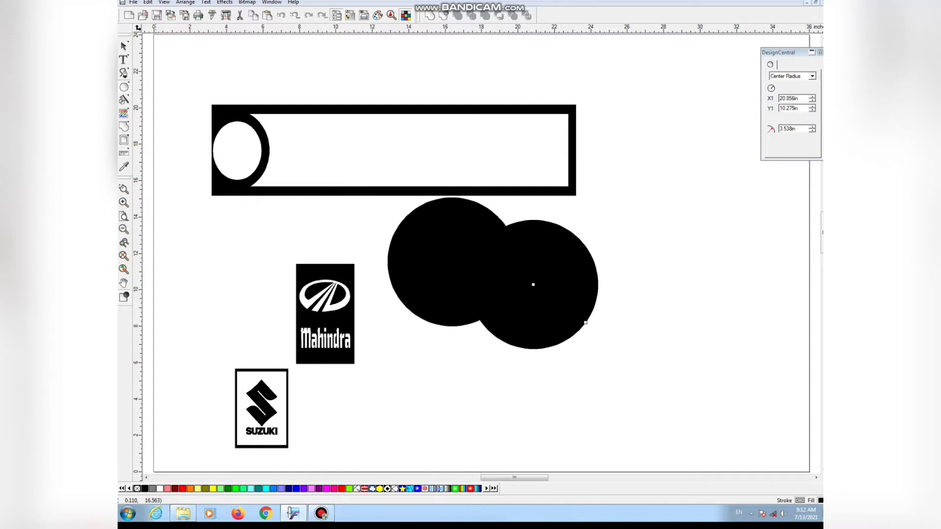
pyautogui.click(124, 46)
pyautogui.press('Delete')
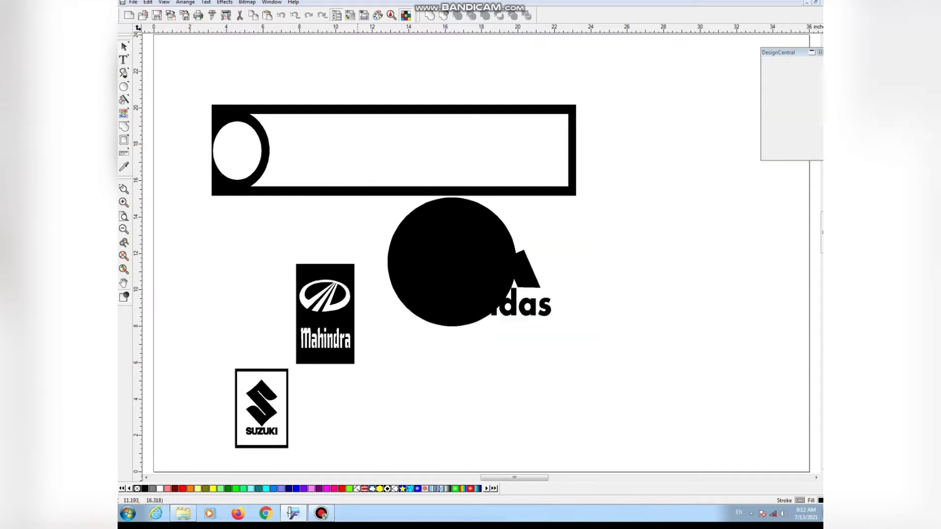
# Move the adidas logo inside the black circle and combine the two into a compound
pyautogui.moveTo(534, 282); pyautogui.dragTo(484, 255)
pyautogui.moveTo(571, 239); pyautogui.dragTo(458, 321)
pyautogui.rightClick(465, 285)
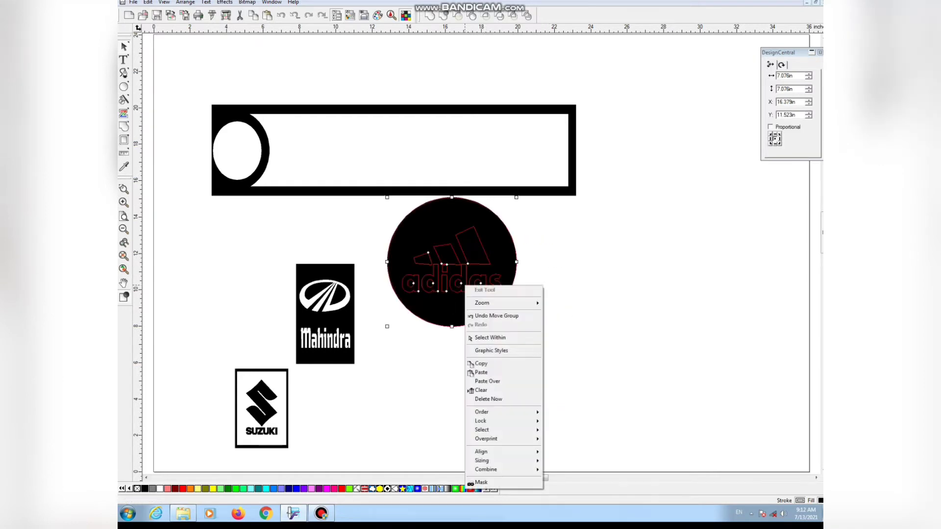
pyautogui.moveTo(509, 469)
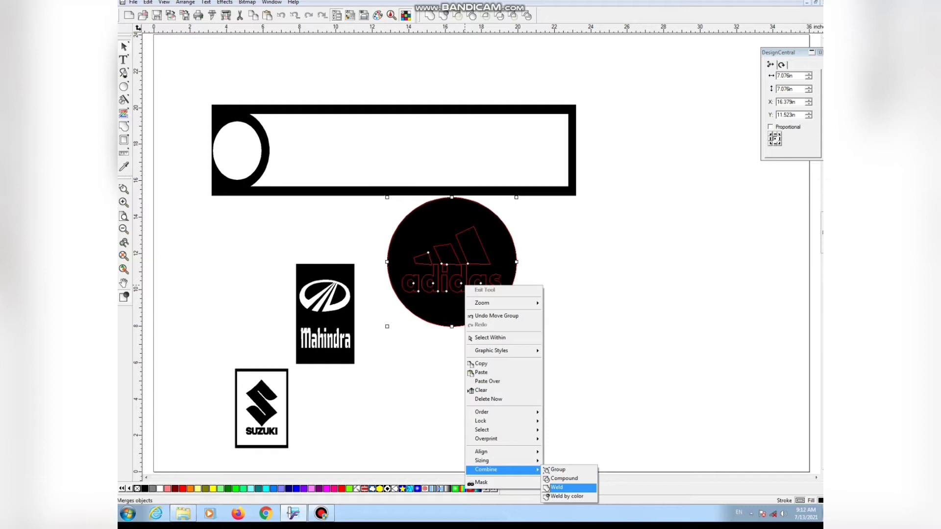
pyautogui.click(563, 478)
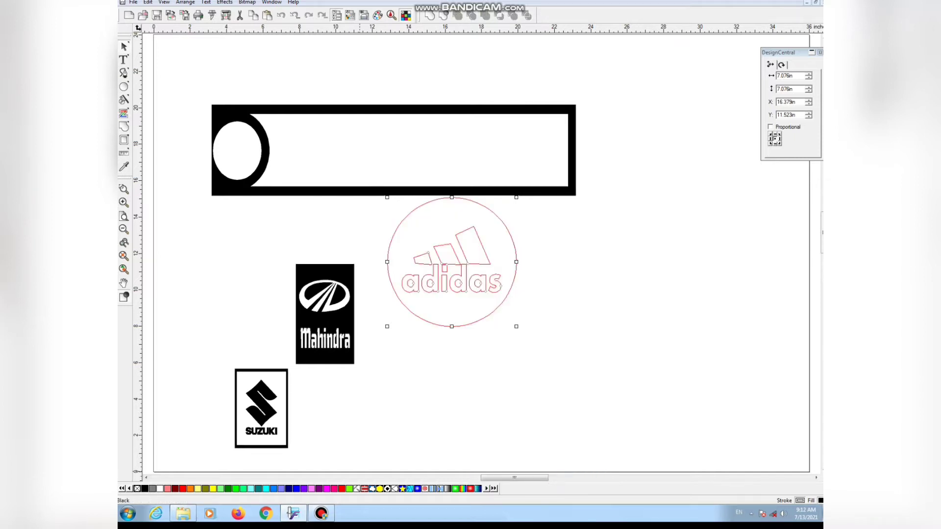
# Fill the adidas circle compound with cyan and the white ellipse in the frame with blue
pyautogui.click(144, 488)
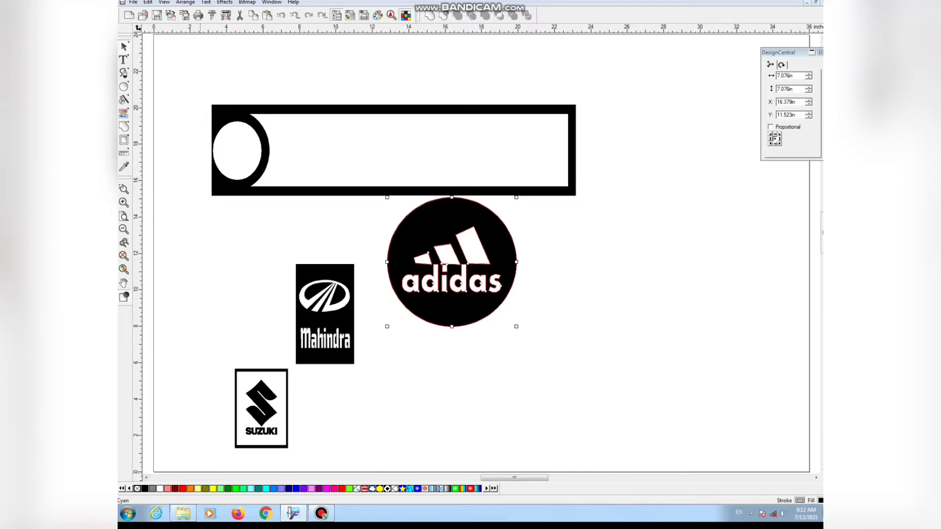
pyautogui.click(265, 489)
pyautogui.click(241, 161)
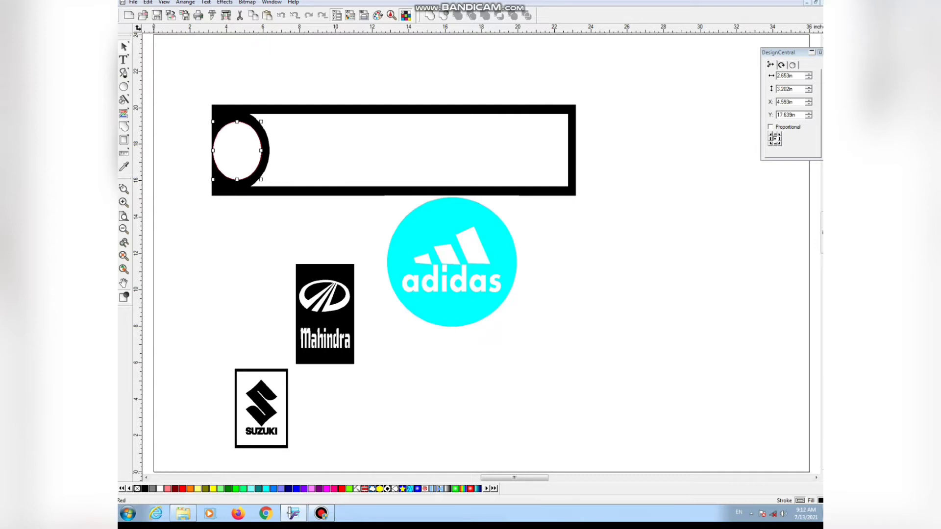
pyautogui.click(296, 489)
# Shrink the cyan adidas badge and place it over the blue ellipse at the frame's left end
pyautogui.click(499, 231)
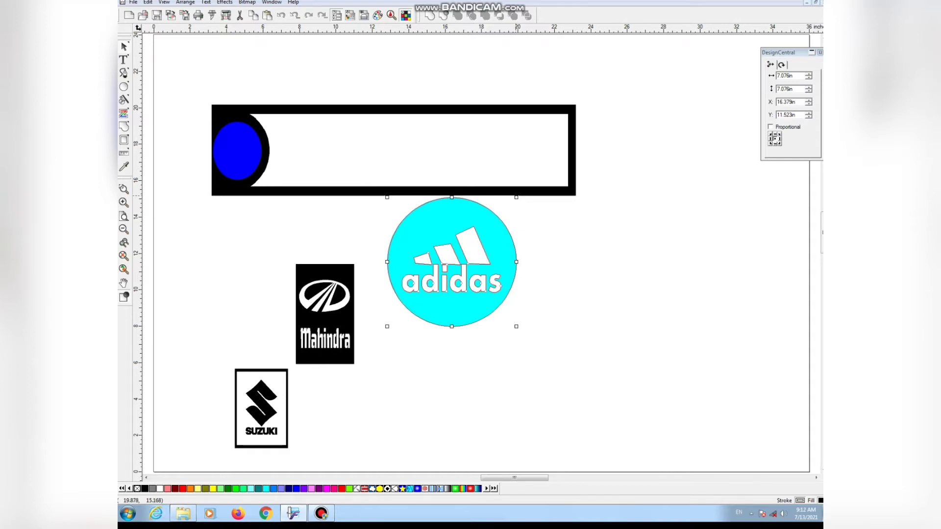
pyautogui.moveTo(517, 197); pyautogui.dragTo(434, 279)
pyautogui.moveTo(400, 307); pyautogui.dragTo(247, 151)
pyautogui.click(363, 154)
pyautogui.click(231, 268)
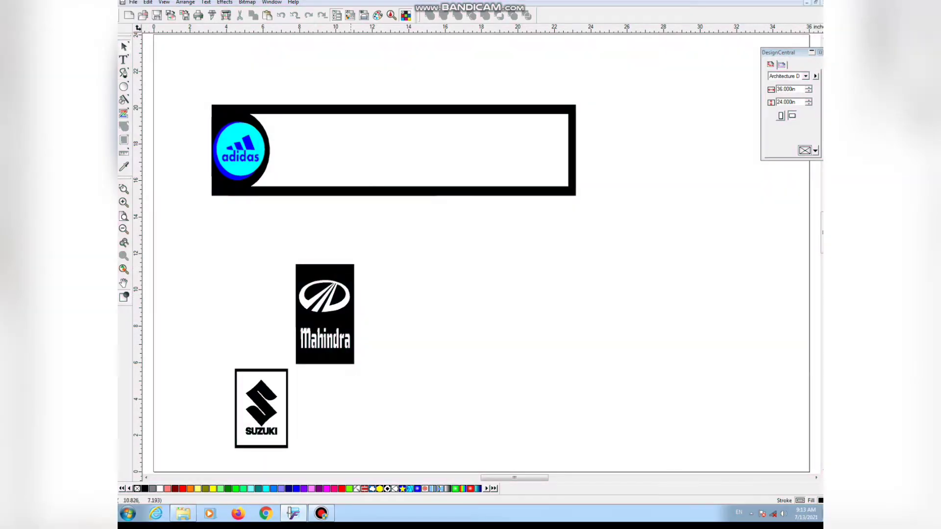
# Break apart the Mahindra logo, move its black background rectangle aside, and move the oval emblem away from the lettering
pyautogui.click(314, 316)
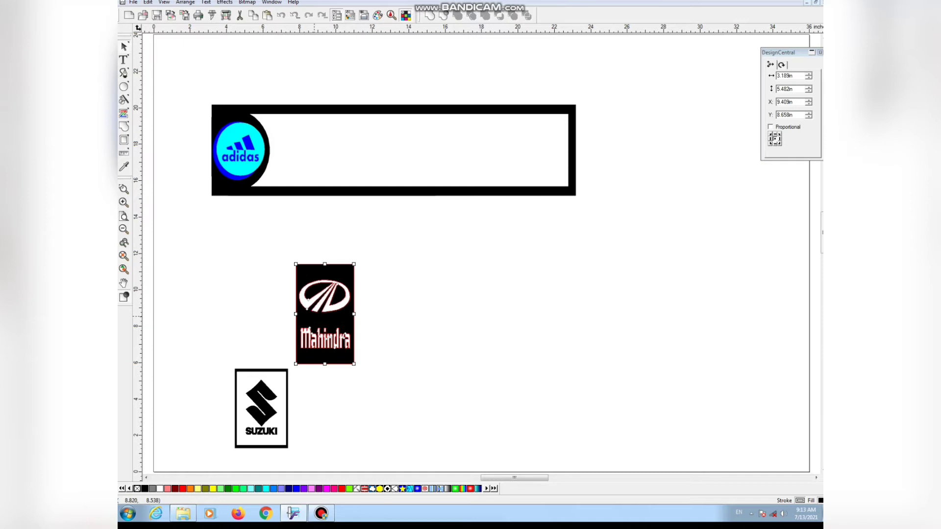
pyautogui.hotkey('ctrl', 'u')
pyautogui.press('Escape')
pyautogui.click(353, 293)
pyautogui.moveTo(354, 293); pyautogui.dragTo(236, 310)
pyautogui.click(319, 291)
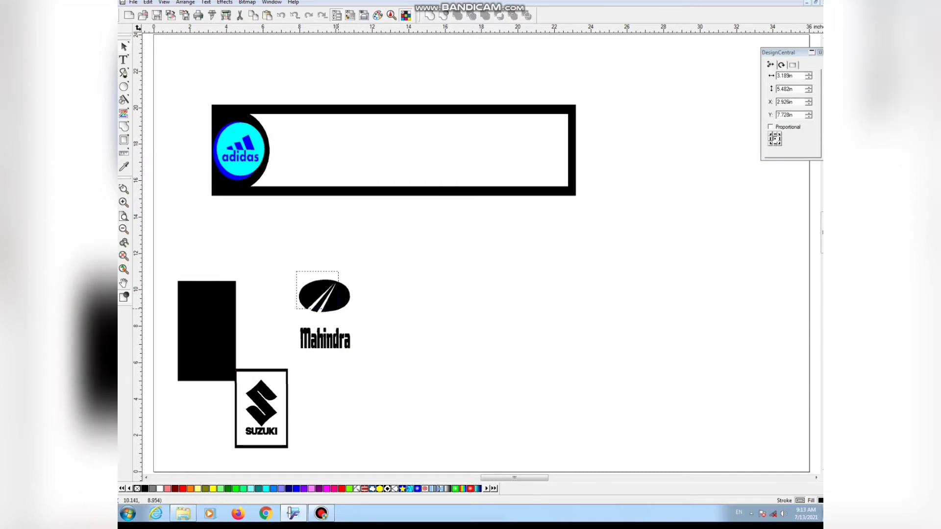
pyautogui.moveTo(319, 292); pyautogui.dragTo(451, 290)
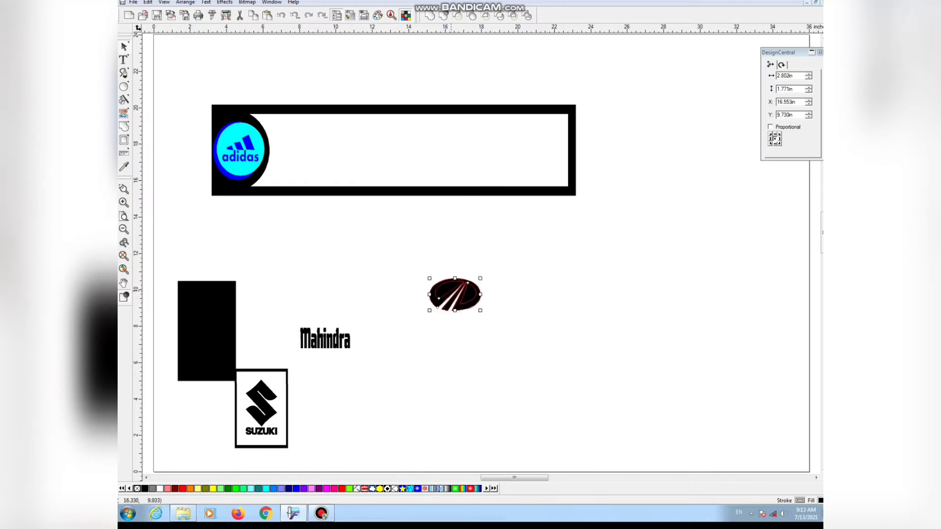
# Combine the pieces of the separated Mahindra emblem into a compound
pyautogui.rightClick(451, 292)
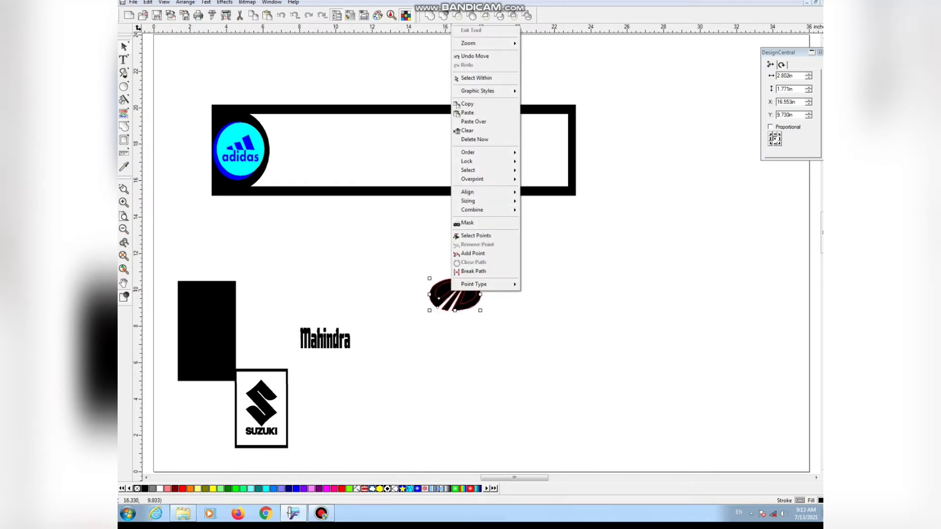
pyautogui.moveTo(412, 255); pyautogui.dragTo(477, 325)
pyautogui.rightClick(459, 291)
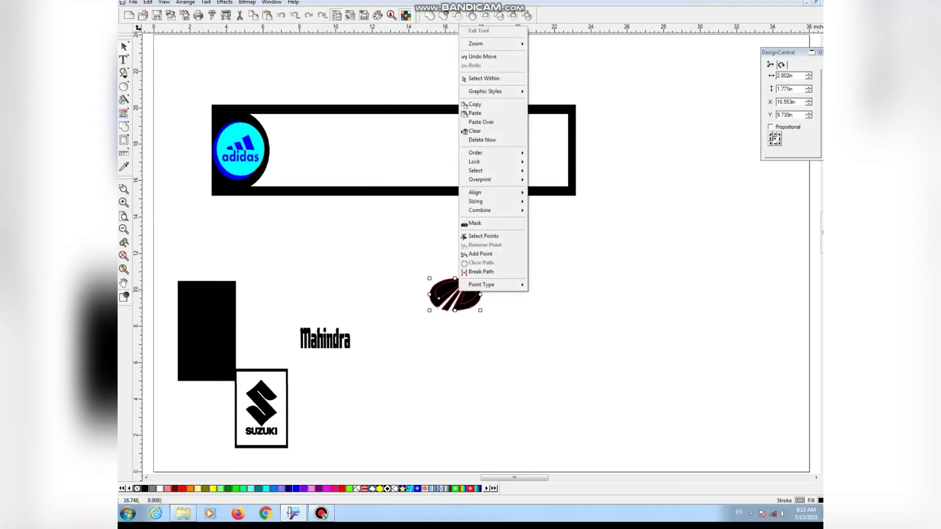
pyautogui.moveTo(483, 210)
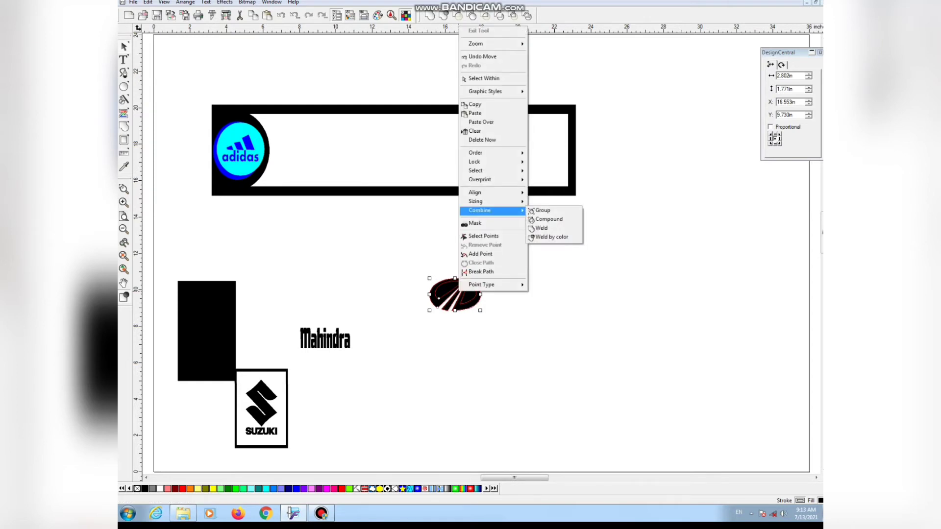
pyautogui.click(541, 228)
pyautogui.moveTo(489, 277); pyautogui.dragTo(459, 325)
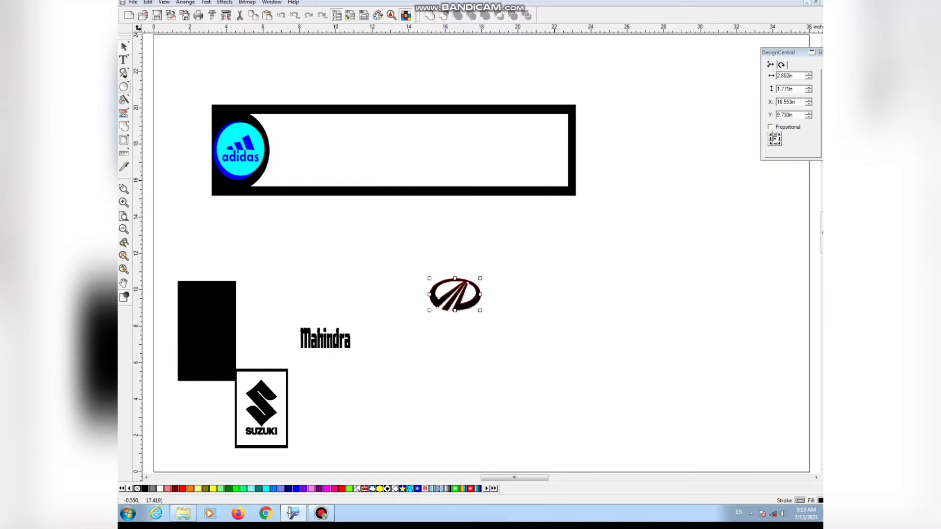
# Draw a circle, fit it around the Mahindra emblem at about 3.39 in across, and combine the two into a compound
pyautogui.click(124, 86)
pyautogui.moveTo(433, 274); pyautogui.dragTo(459, 303)
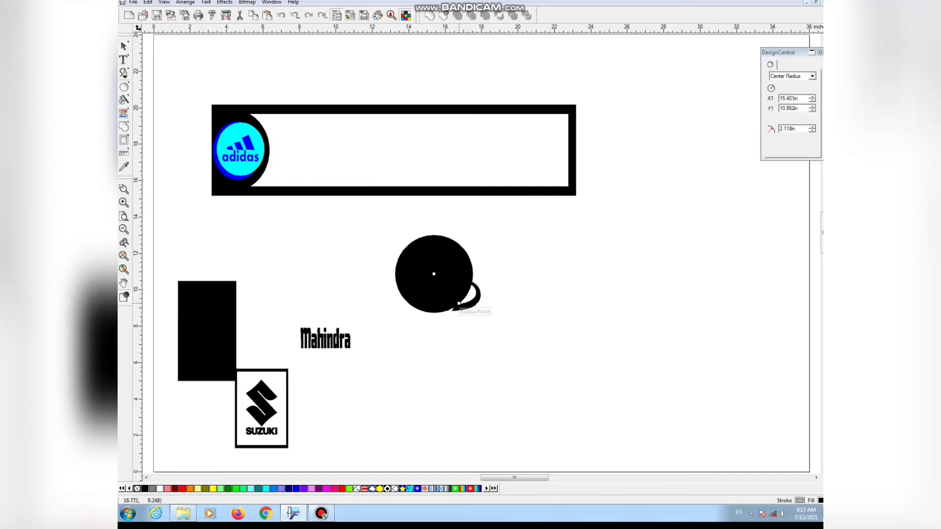
pyautogui.click(124, 46)
pyautogui.moveTo(450, 265); pyautogui.dragTo(471, 285)
pyautogui.moveTo(491, 254); pyautogui.dragTo(434, 326)
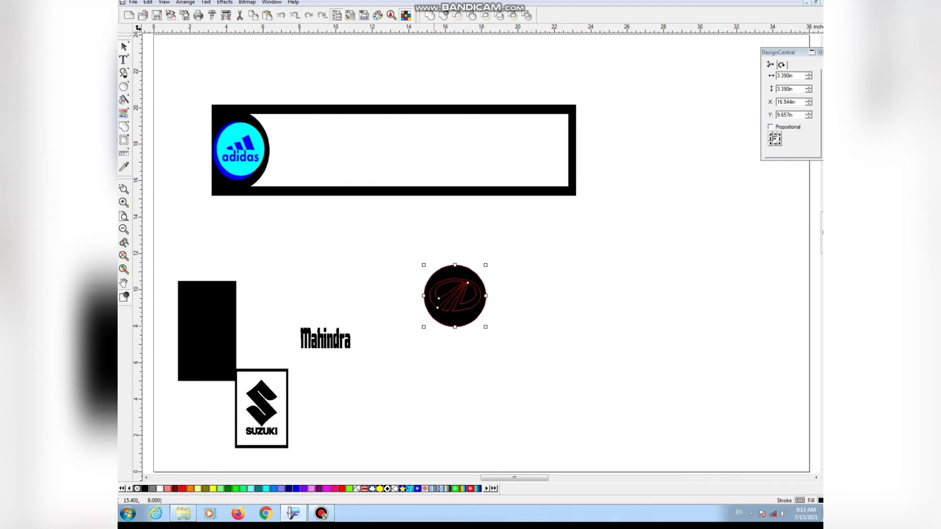
pyautogui.click(352, 219)
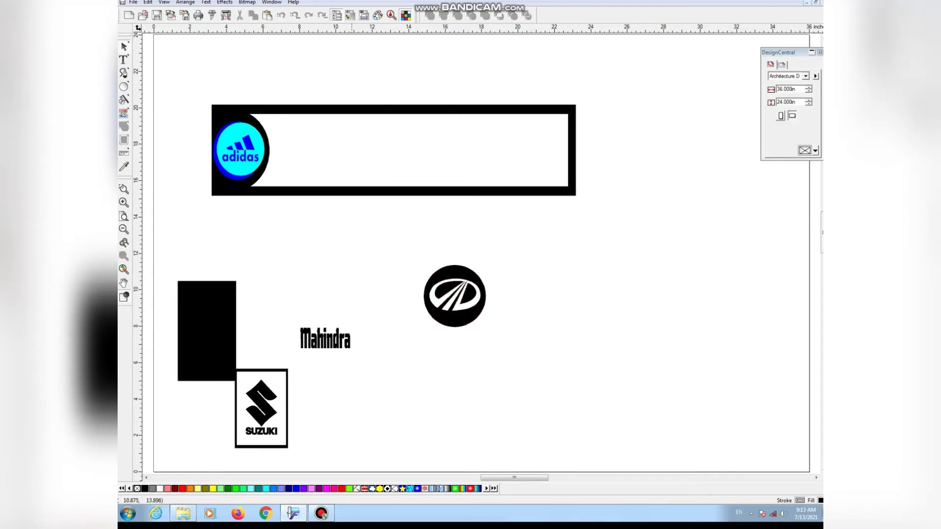
# Duplicate the adidas banner beside the Suzuki logo and delete the cyan adidas badge from the copy
pyautogui.click(234, 146)
pyautogui.moveTo(276, 78); pyautogui.dragTo(280, 105)
pyautogui.moveTo(198, 97); pyautogui.dragTo(285, 197)
pyautogui.click(253, 16)
pyautogui.click(267, 16)
pyautogui.scroll(-2, 329, 151)
pyautogui.click(317, 225)
pyautogui.click(309, 218)
pyautogui.click(356, 263)
pyautogui.press('Delete')
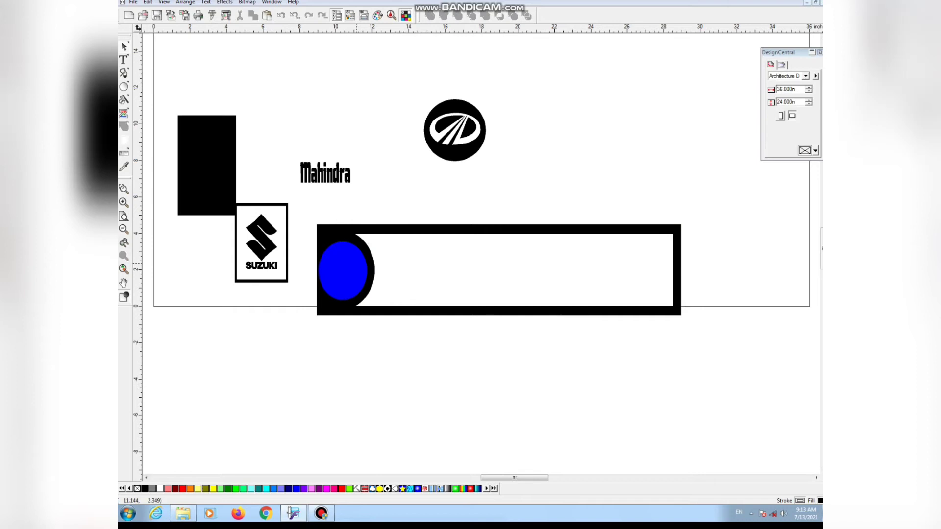
# Shrink the Mahindra badge to about 2.34 in across and center it over the blue ellipse in the copied banner
pyautogui.click(472, 104)
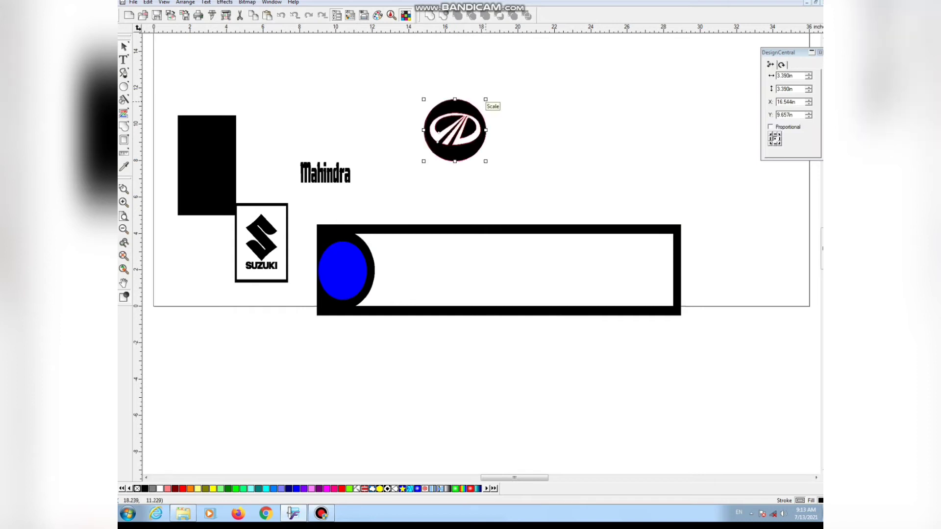
pyautogui.moveTo(485, 100); pyautogui.dragTo(450, 152)
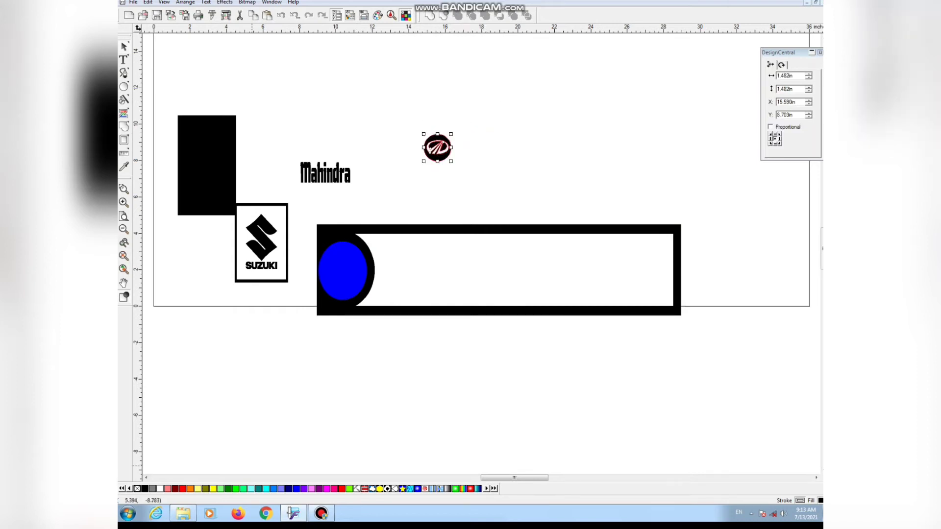
pyautogui.click(159, 488)
pyautogui.moveTo(440, 149); pyautogui.dragTo(347, 281)
pyautogui.moveTo(355, 269)
pyautogui.mouseDown()
pyautogui.moveTo(368, 251)
pyautogui.moveTo(347, 266)
pyautogui.mouseUp()
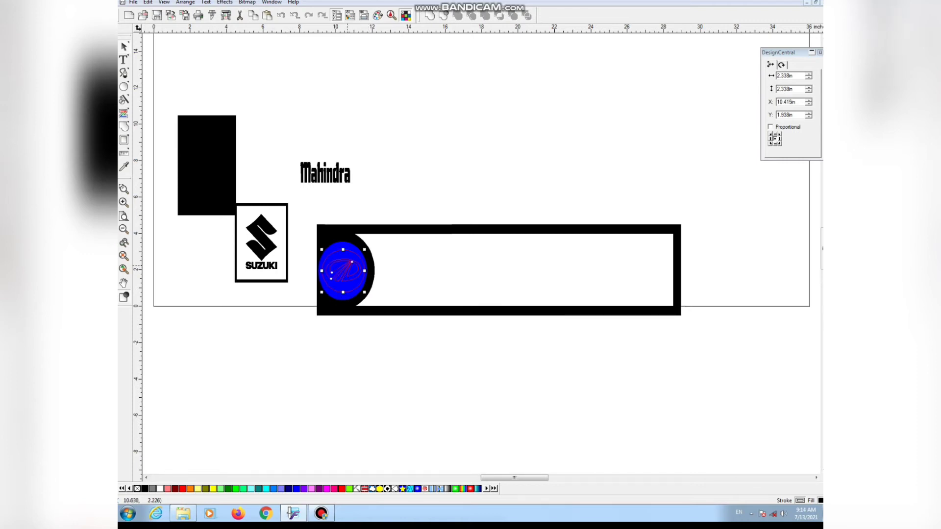
# Select the Mahindra badge and the ellipse in outline view, combine them into a compound, and return to filled view
pyautogui.click(399, 266)
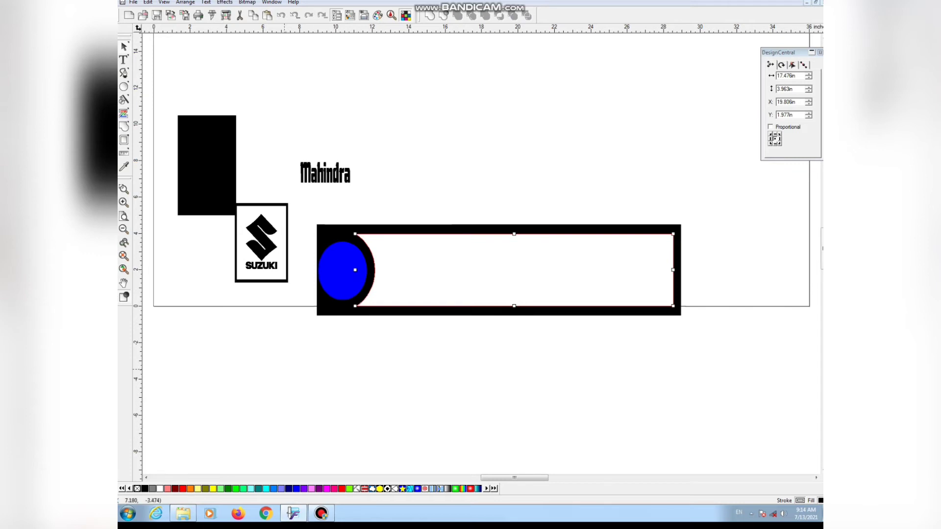
pyautogui.click(143, 317)
pyautogui.hotkey('ctrl', 'w')
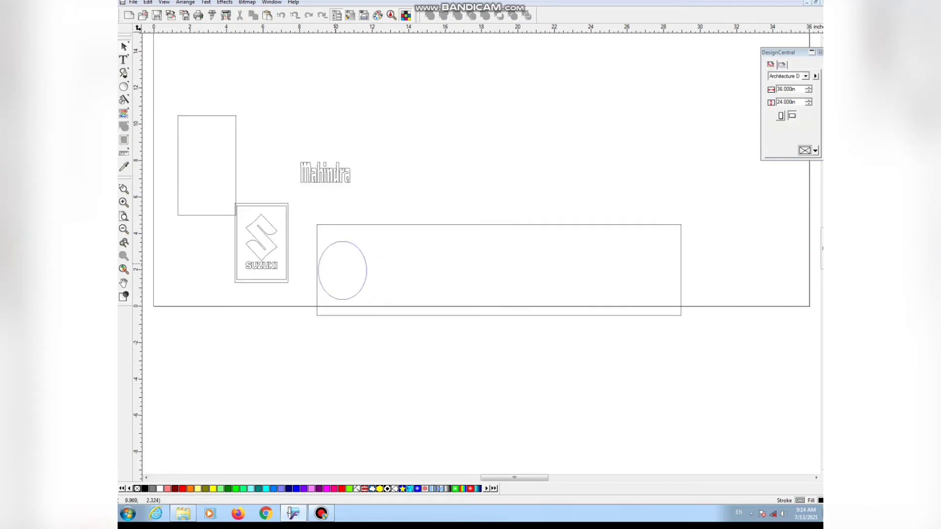
pyautogui.moveTo(324, 266); pyautogui.dragTo(363, 289)
pyautogui.rightClick(350, 269)
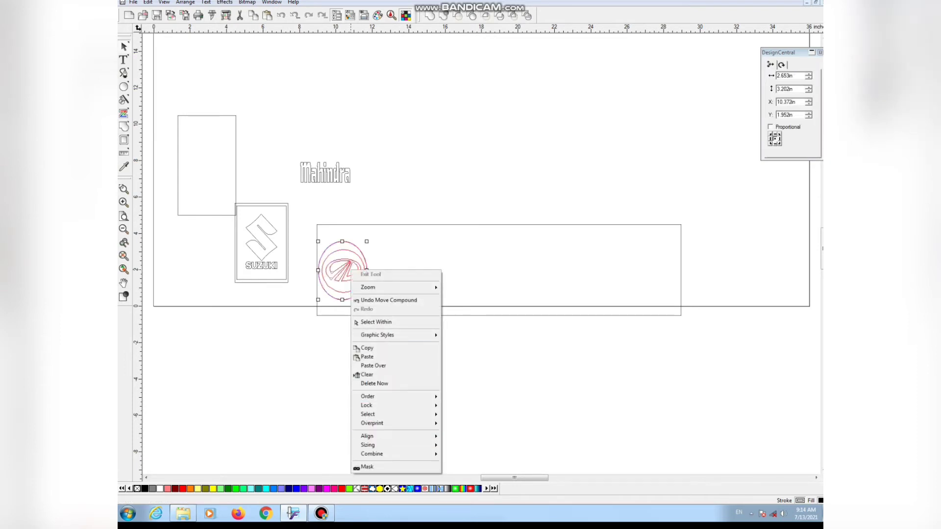
pyautogui.moveTo(372, 453)
pyautogui.click(465, 463)
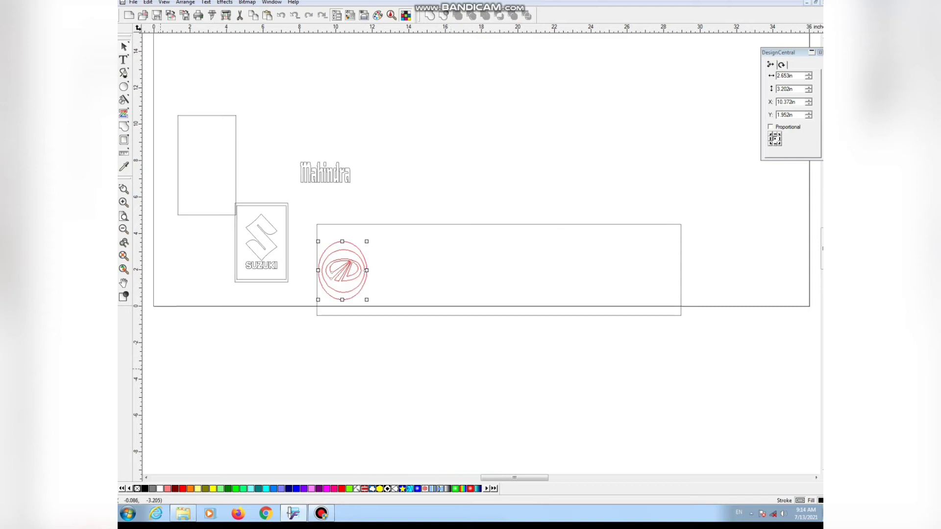
pyautogui.click(123, 296)
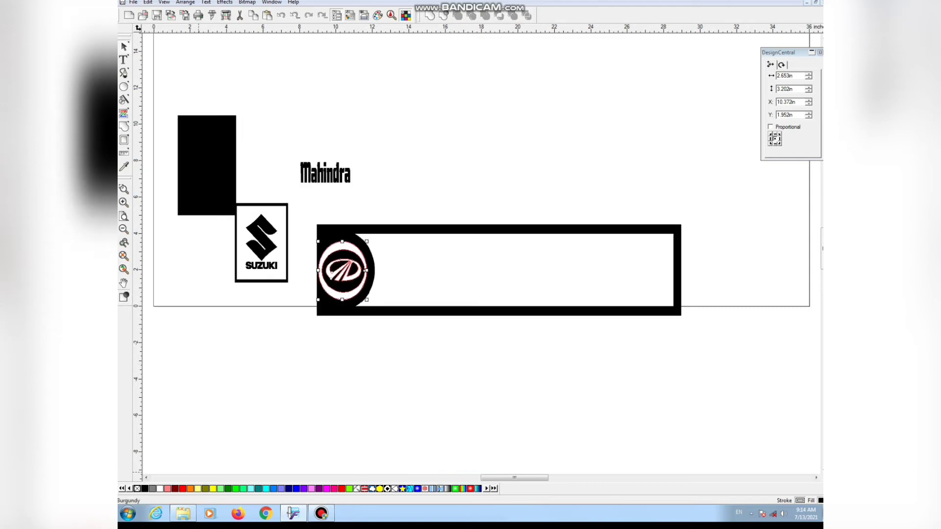
# Try a blue fill on the Mahindra badge compound and recolor it red
pyautogui.click(296, 488)
pyautogui.click(366, 393)
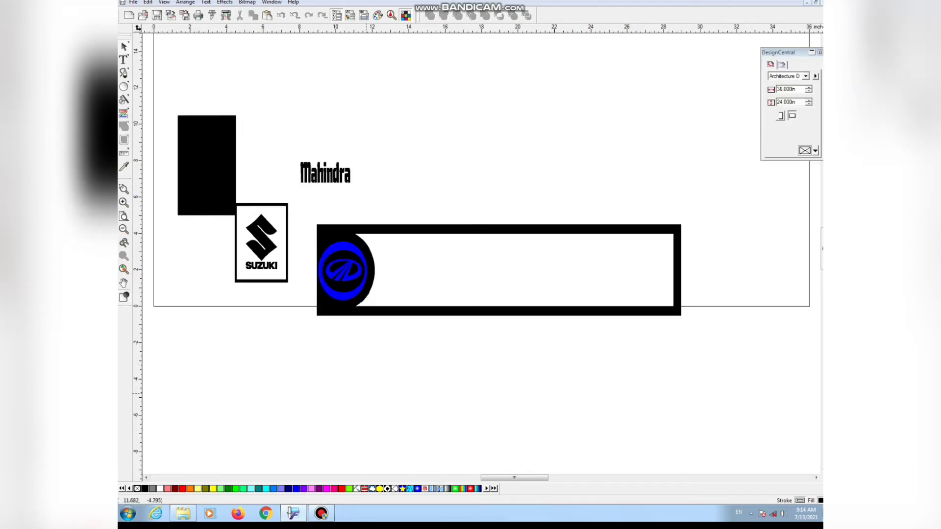
pyautogui.click(339, 296)
pyautogui.click(352, 276)
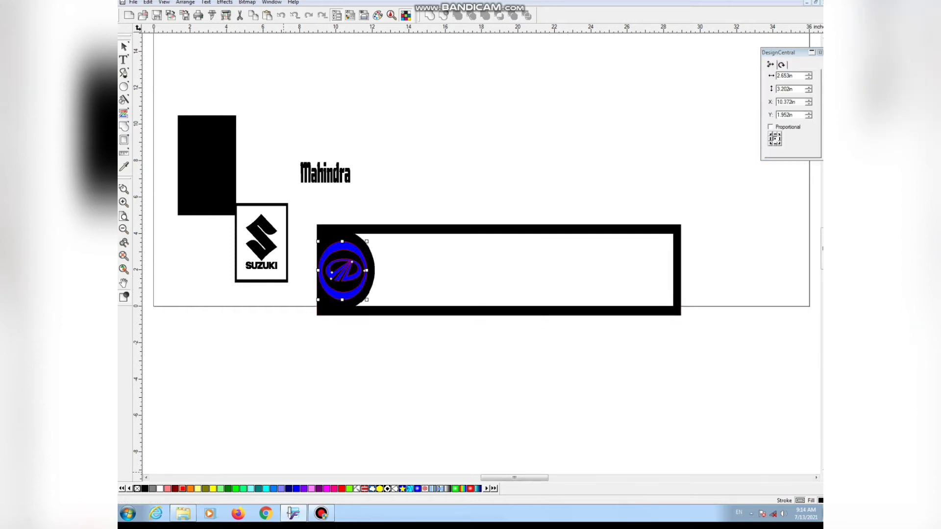
pyautogui.click(183, 489)
pyautogui.click(320, 419)
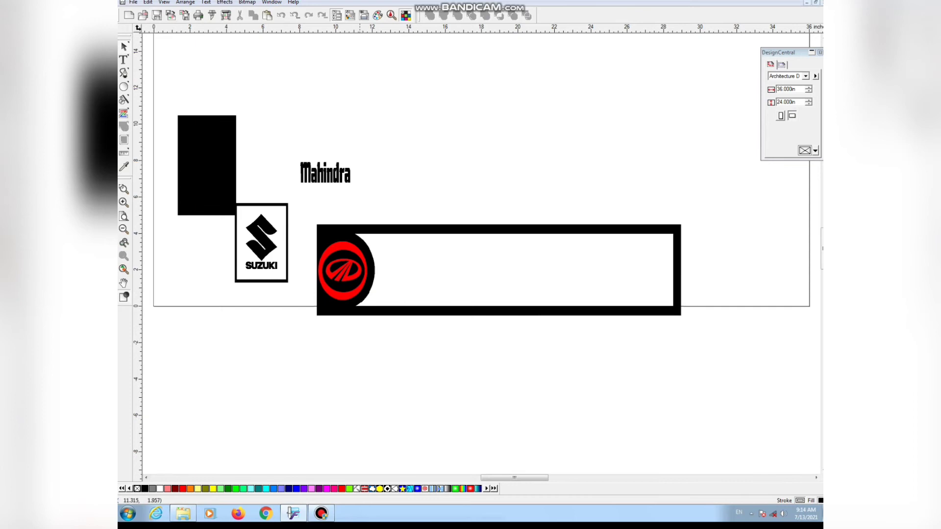
pyautogui.click(359, 270)
pyautogui.click(349, 284)
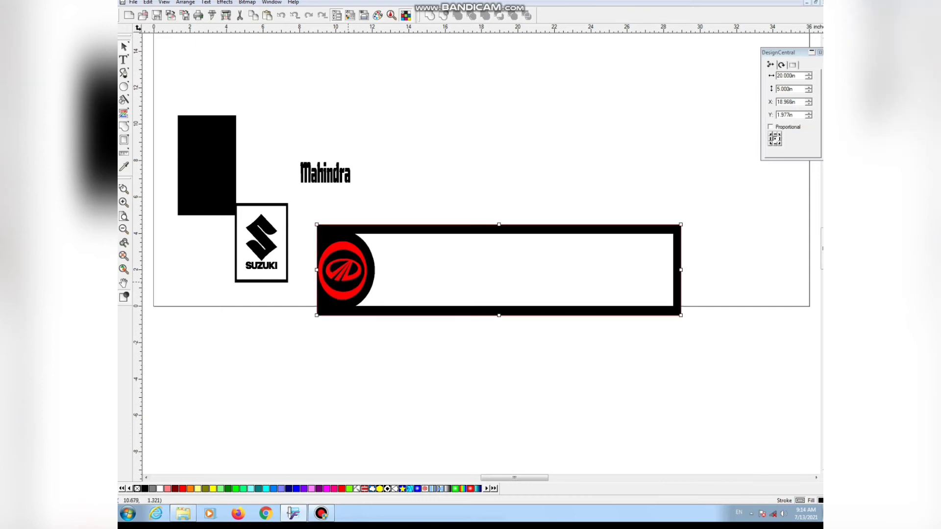
pyautogui.click(387, 355)
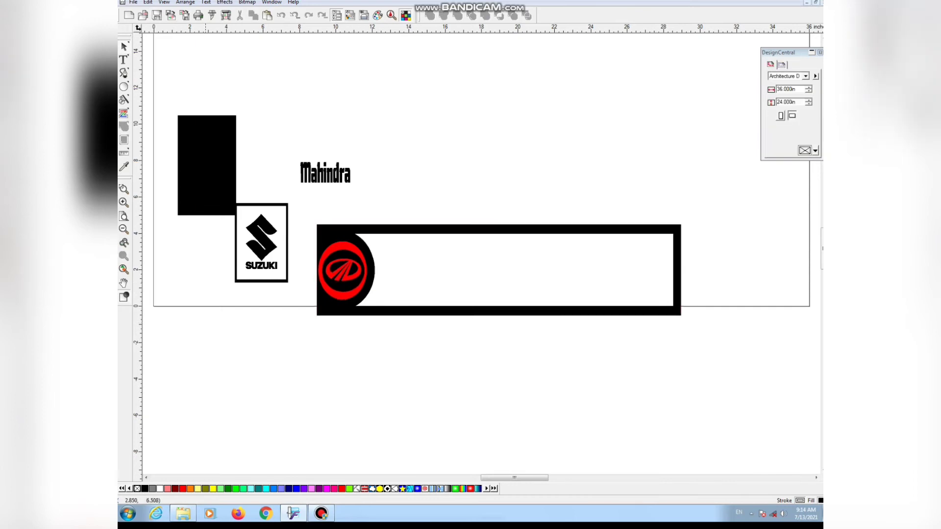
# Place the Mahindra lettering, about 5.5 in wide and 1.12 in high, at the banner's lower-right corner and give it a 0.134 in outline
pyautogui.moveTo(289, 153); pyautogui.dragTo(648, 303)
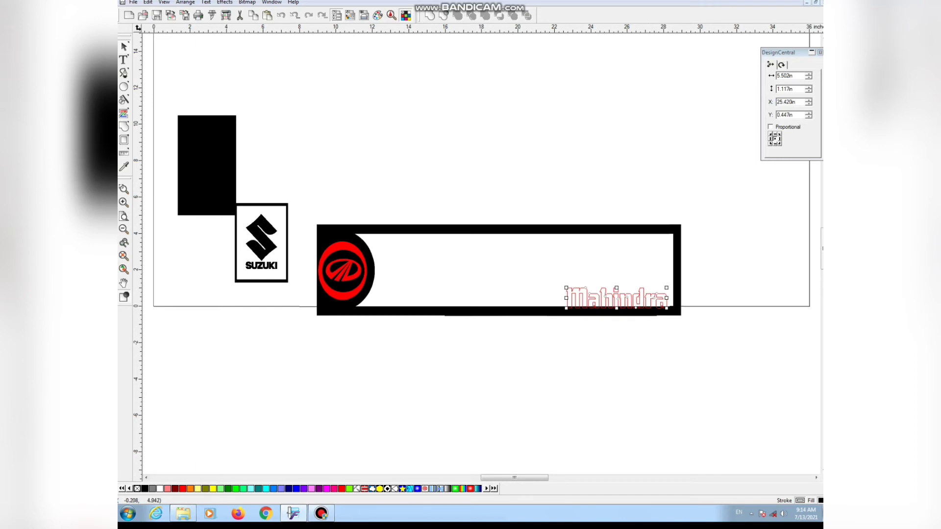
pyautogui.click(124, 140)
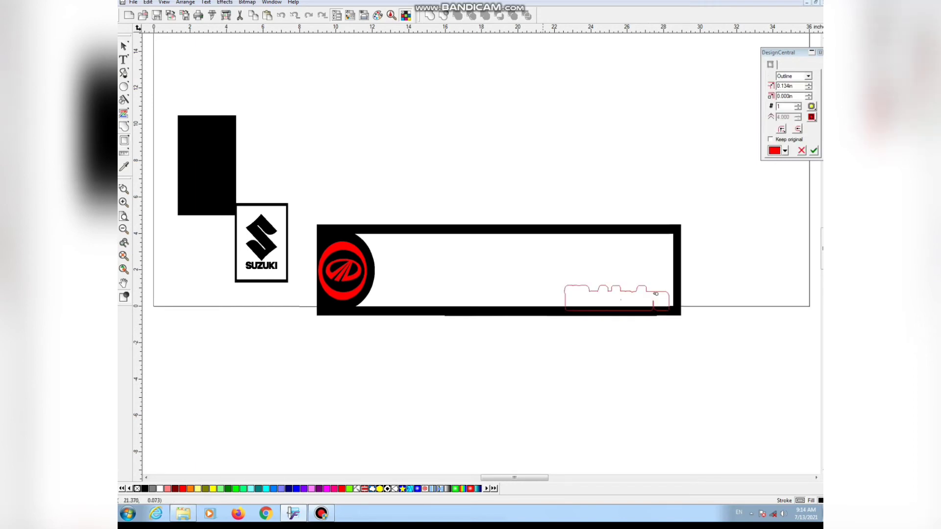
pyautogui.press('Escape')
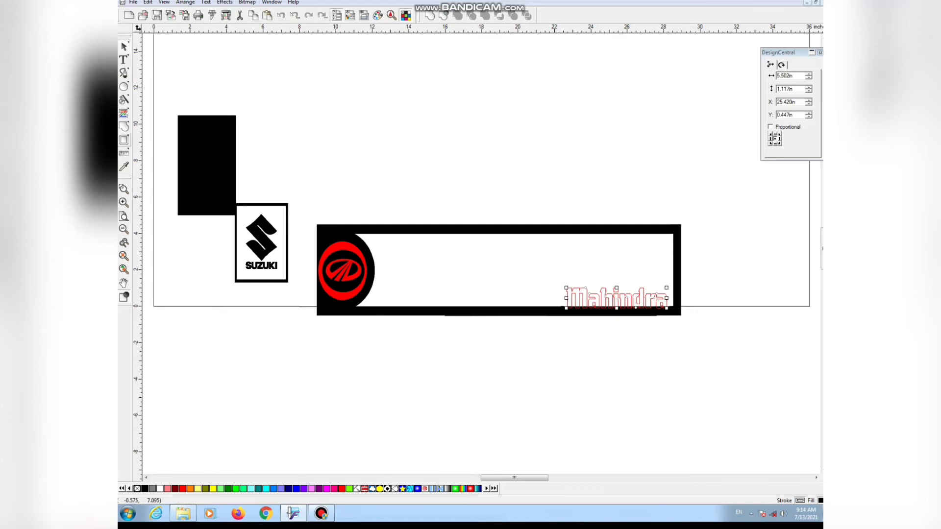
pyautogui.click(124, 140)
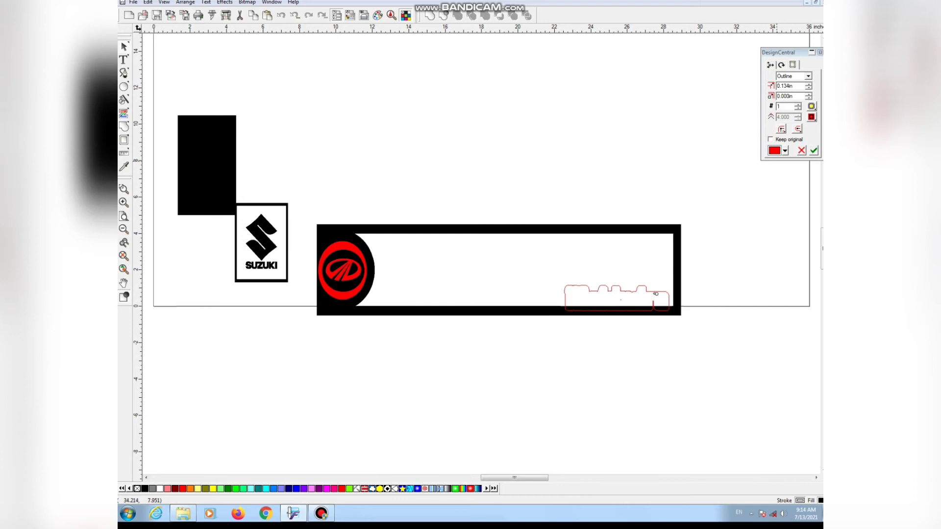
pyautogui.press('Delete')
# In outline view, try different overlap operations on the white banner panel and the Mahindra lettering's outline, undoing the first two
pyautogui.click(124, 296)
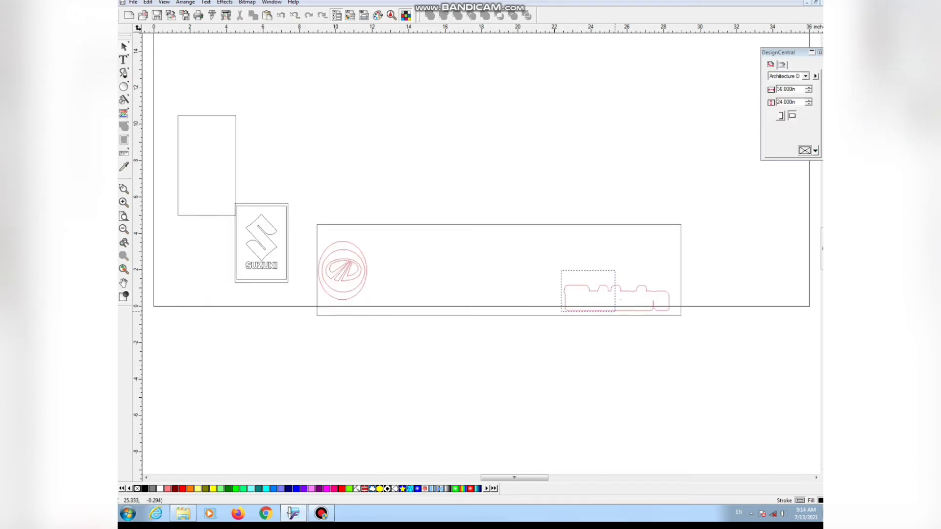
pyautogui.click(614, 309)
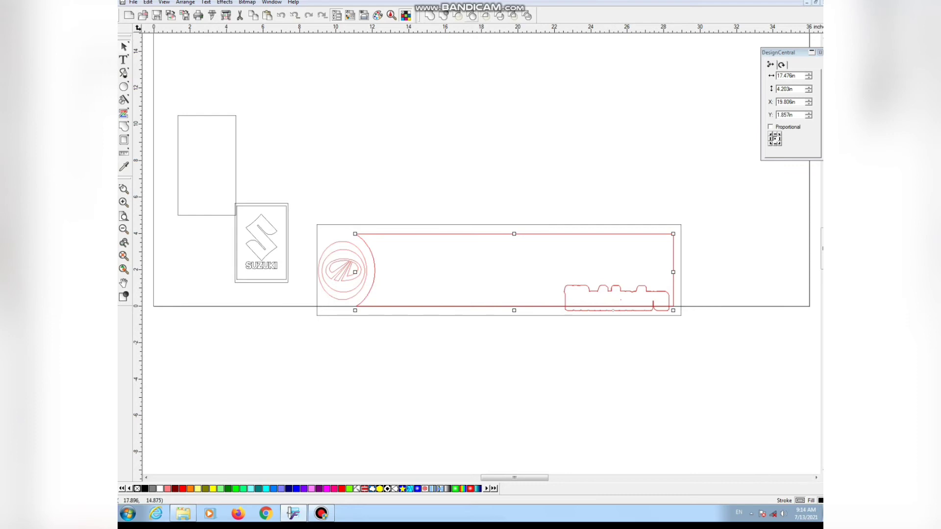
pyautogui.click(458, 15)
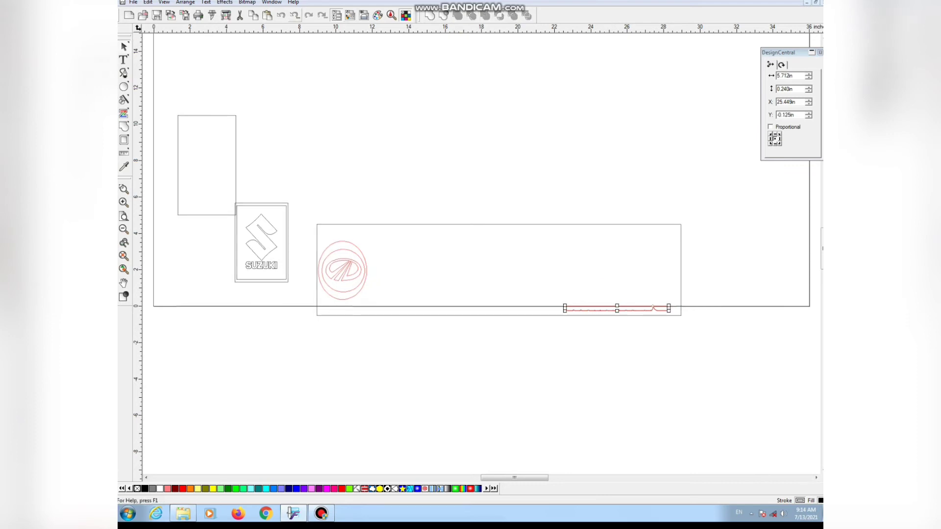
pyautogui.click(281, 15)
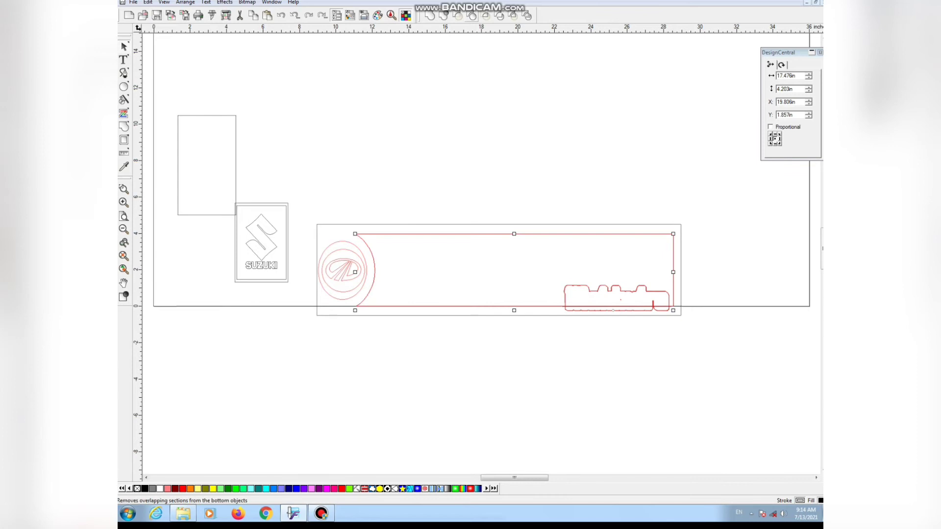
pyautogui.click(471, 16)
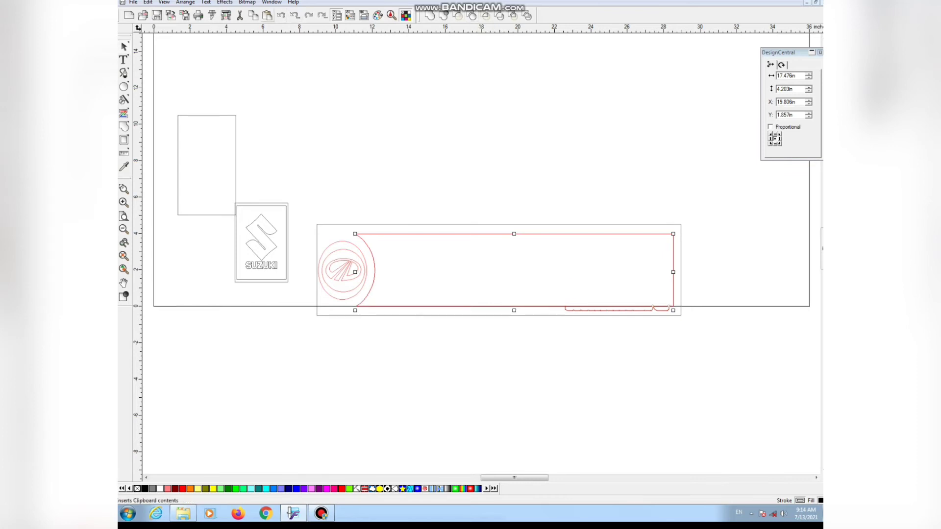
pyautogui.click(281, 16)
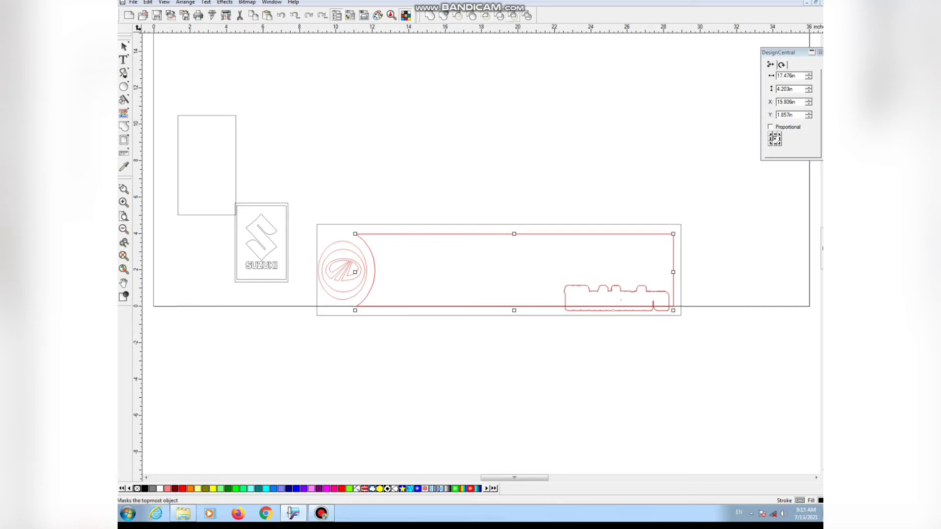
pyautogui.click(513, 15)
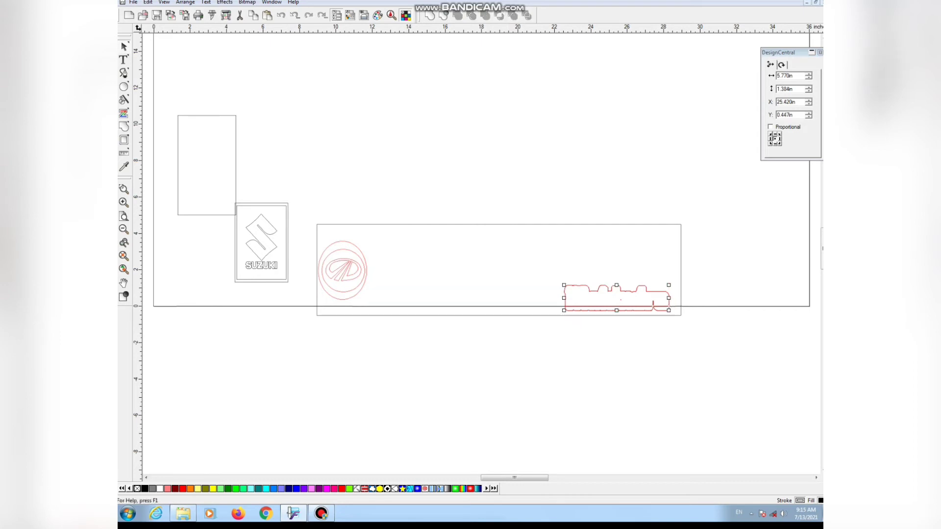
# Undo the last overlap operation and try cutting the white banner panel with the Mahindra lettering's outline
pyautogui.click(281, 15)
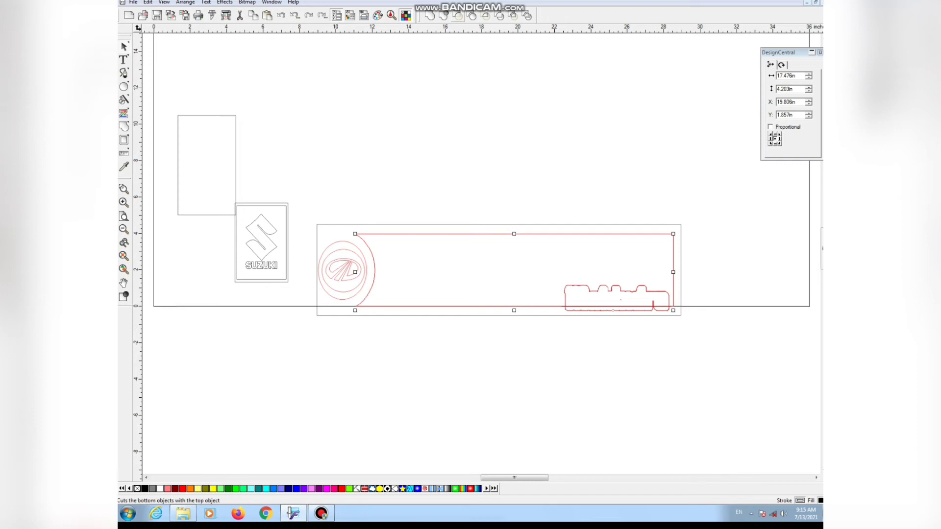
pyautogui.click(457, 16)
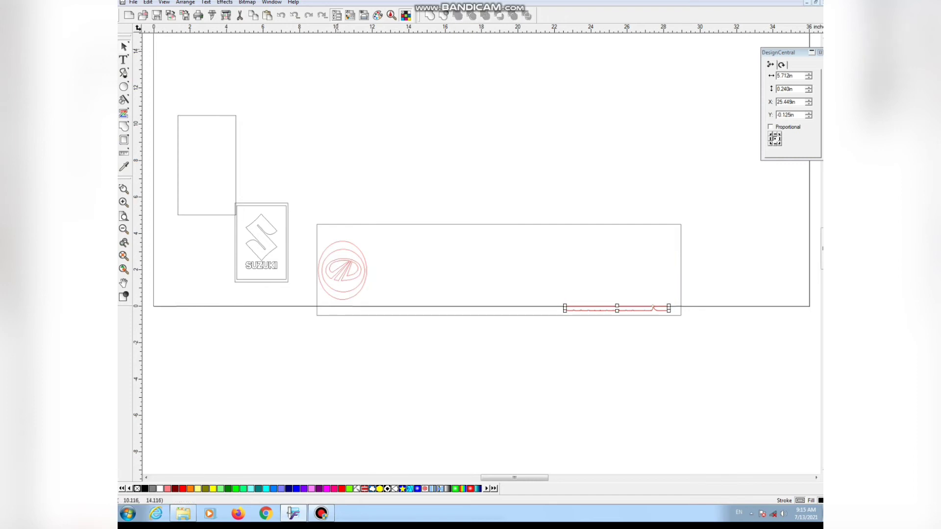
pyautogui.click(281, 15)
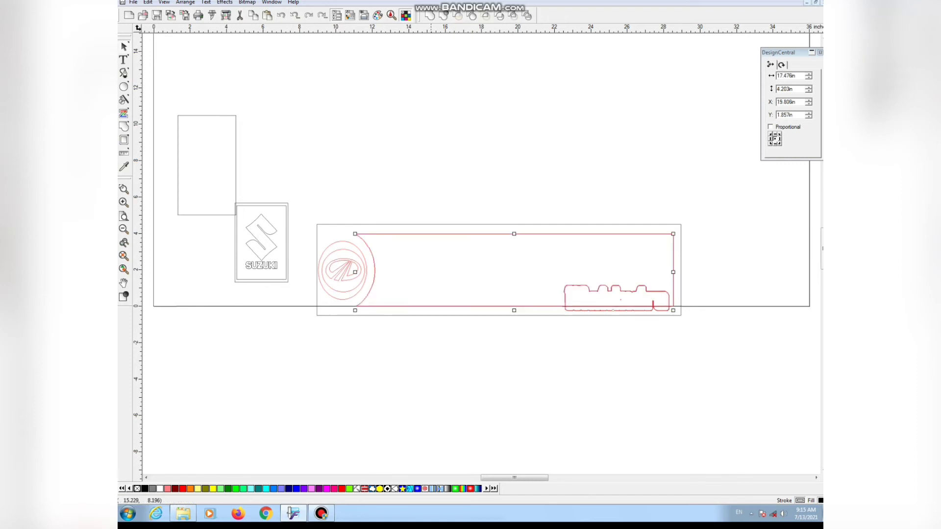
# Divide the white banner panel and the lettering's outline where they overlap, and delete the leftover pieces below the panel
pyautogui.click(527, 16)
pyautogui.click(639, 310)
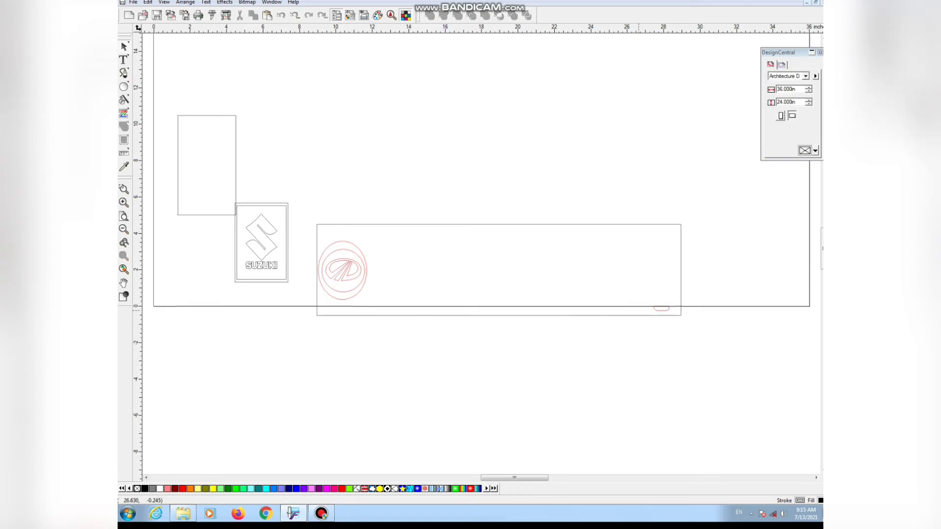
pyautogui.click(661, 308)
pyautogui.press('Delete')
# Select the remaining piece of the Mahindra lettering's outline, return to filled view, and fill it black
pyautogui.click(652, 306)
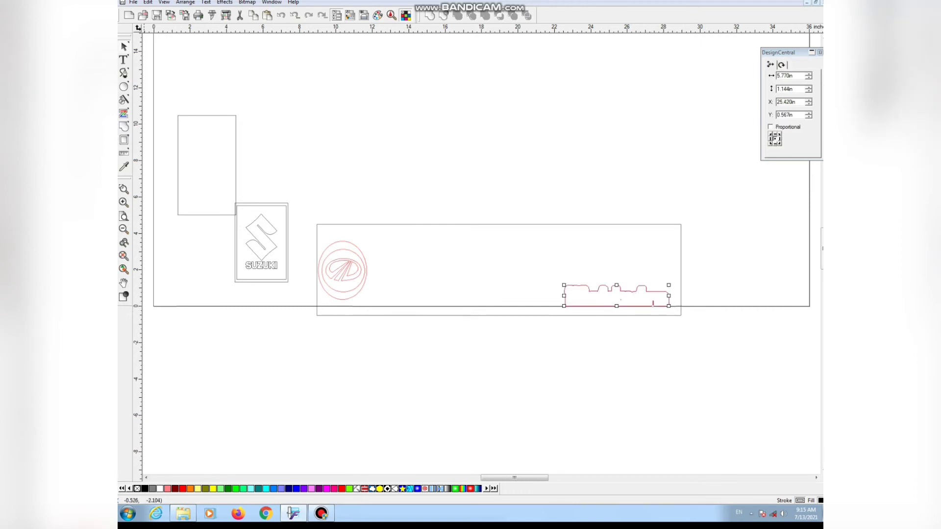
pyautogui.click(123, 297)
pyautogui.press('Delete')
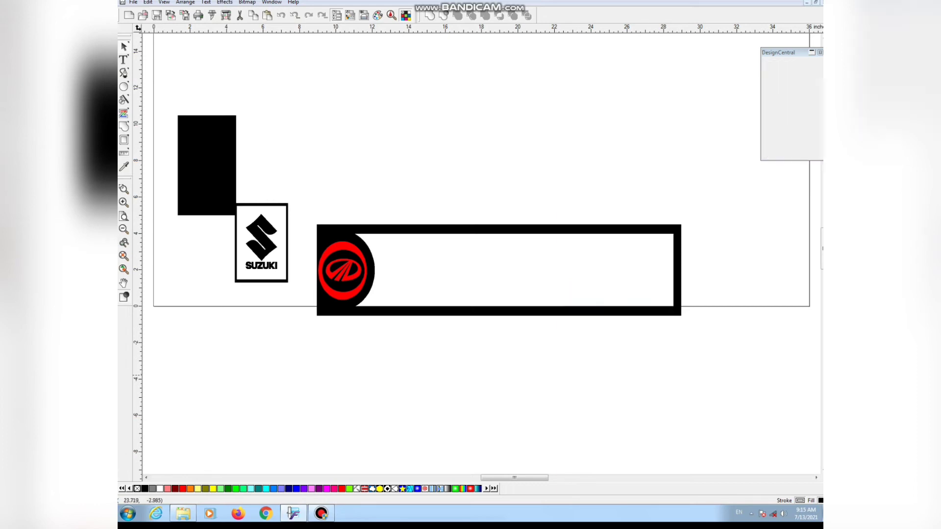
pyautogui.hotkey('ctrl', 'z')
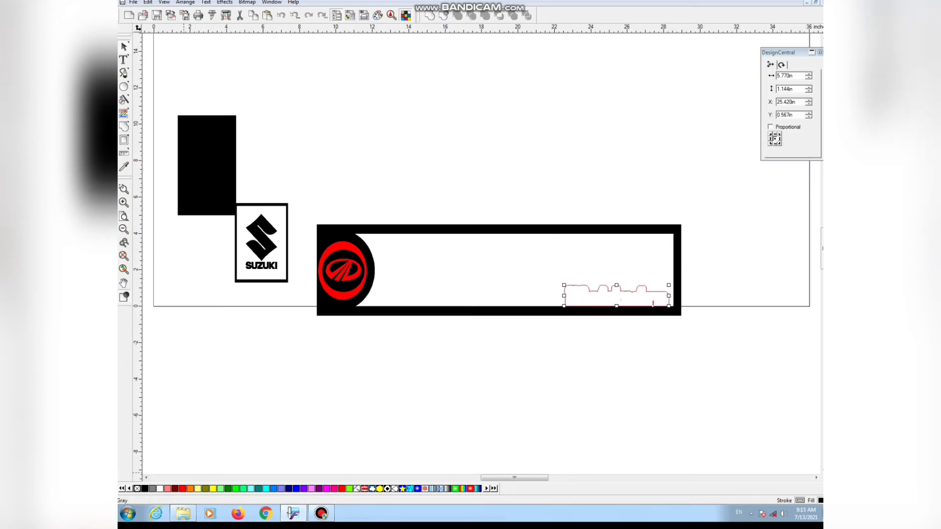
pyautogui.click(145, 488)
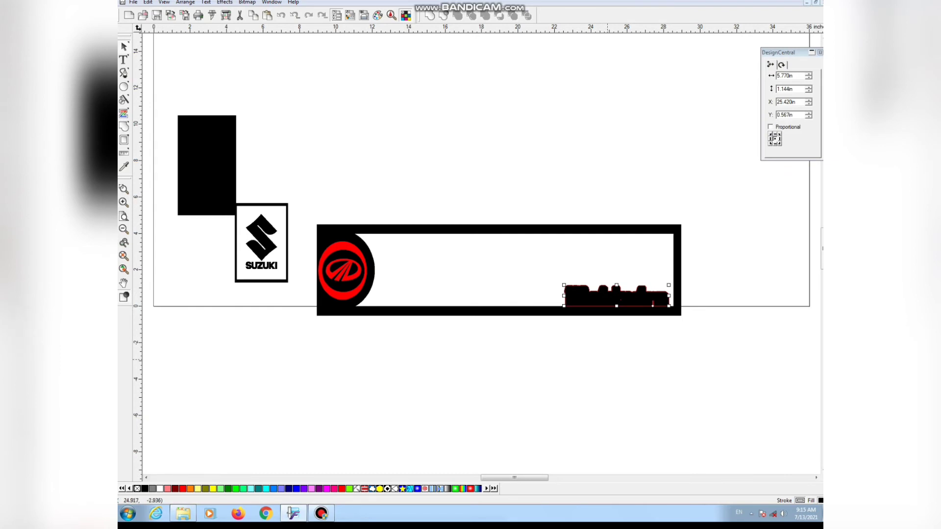
pyautogui.press('Escape')
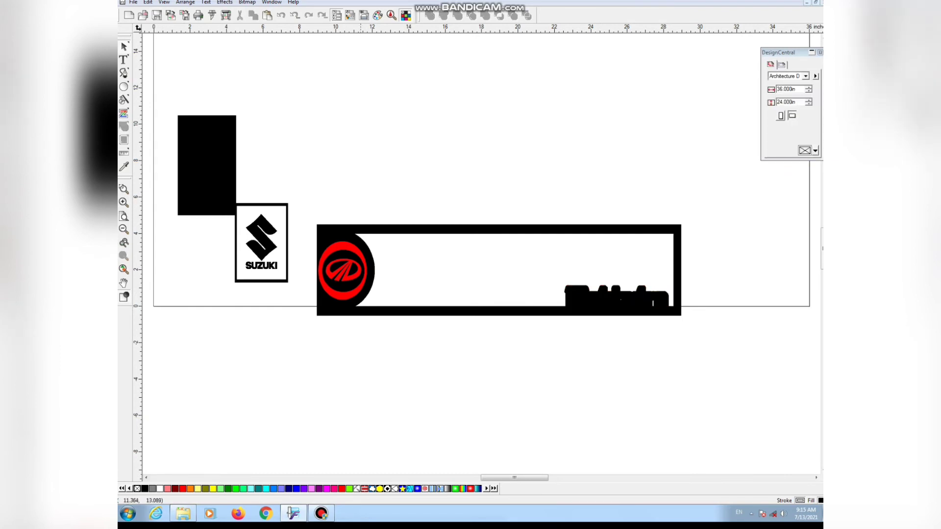
# Paste the Mahindra lettering, color it red, and place it over the black outline shape at the banner's lower-right corner
pyautogui.click(267, 15)
pyautogui.click(413, 122)
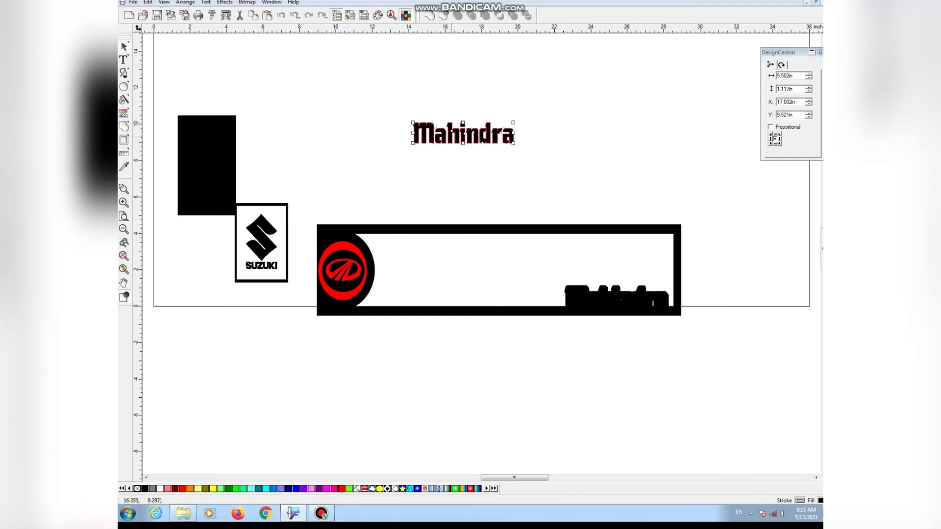
pyautogui.click(175, 489)
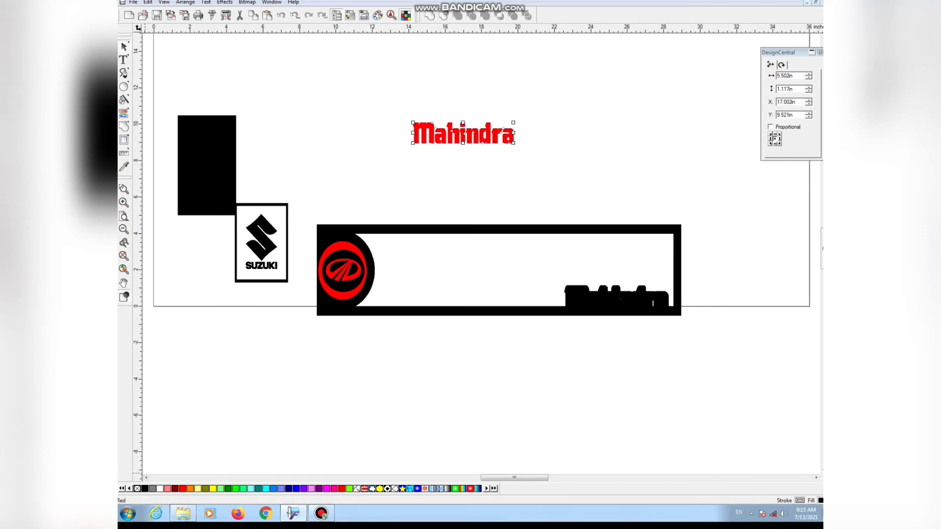
pyautogui.moveTo(435, 138); pyautogui.dragTo(566, 305)
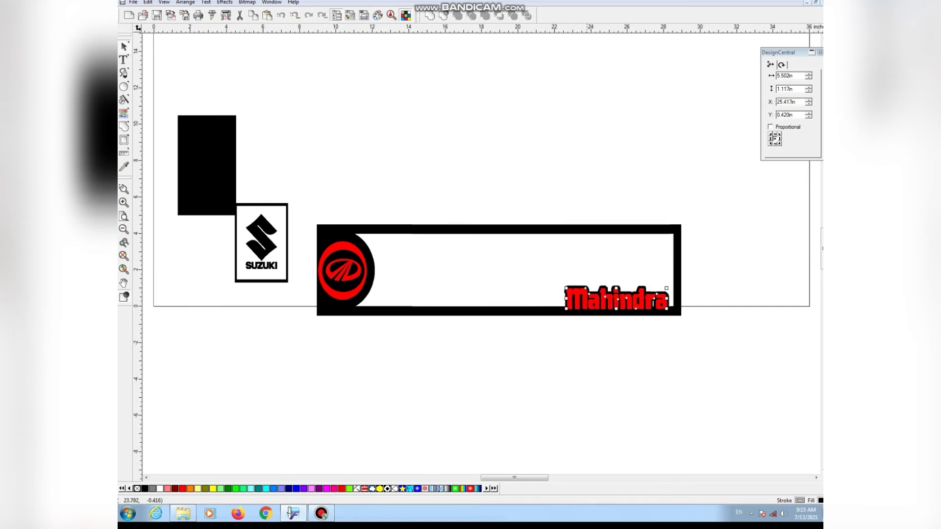
pyautogui.click(594, 349)
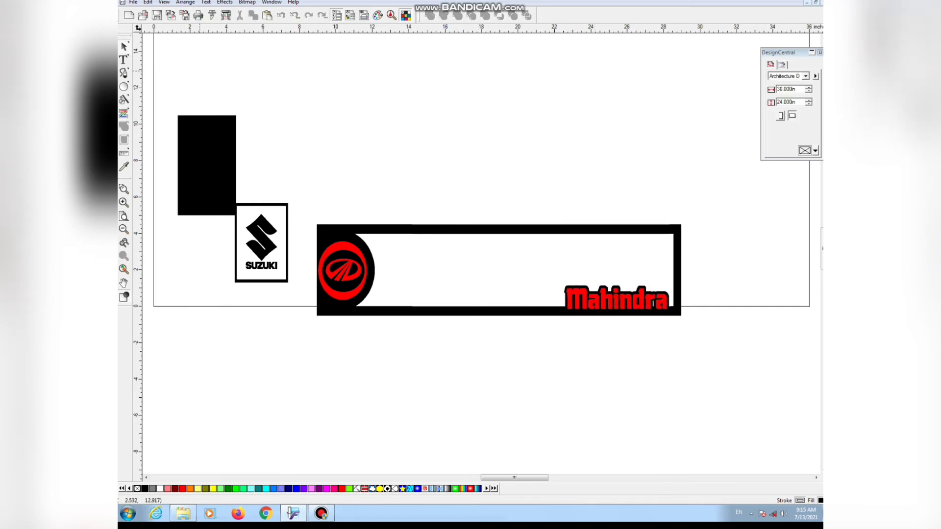
# Add the vehicle registration number as 1 in bold Arial CE text above the banner
pyautogui.click(123, 60)
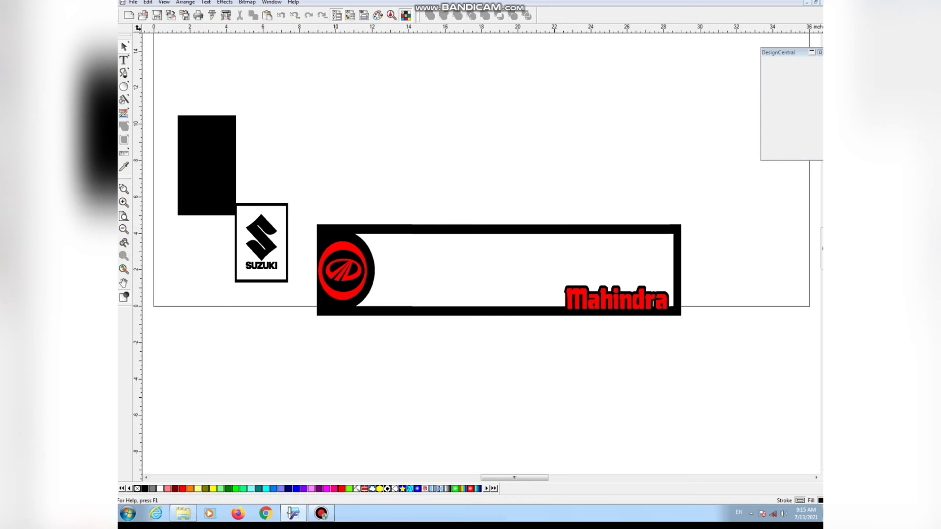
pyautogui.click(351, 141)
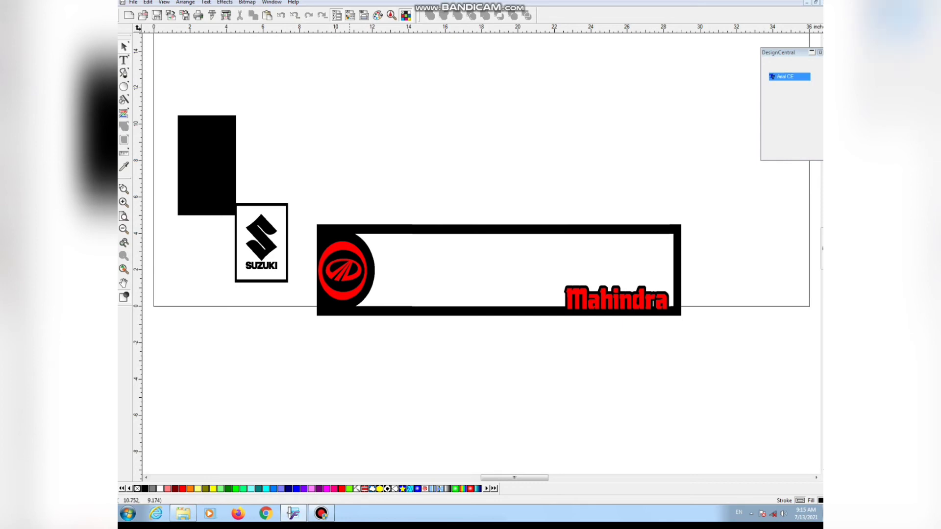
pyautogui.write('jh9')
pyautogui.press('BackSpace')
pyautogui.press('BackSpace')
pyautogui.press('BackSpace')
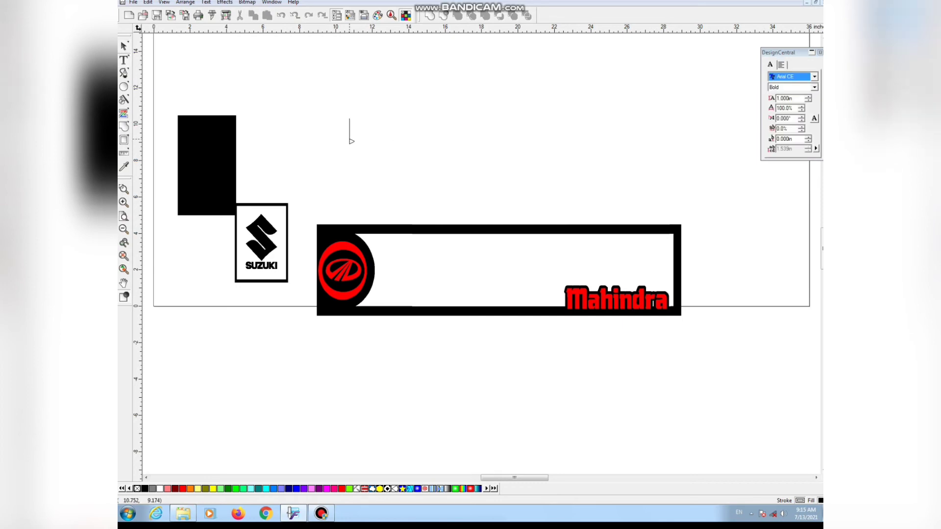
pyautogui.write('JH-')
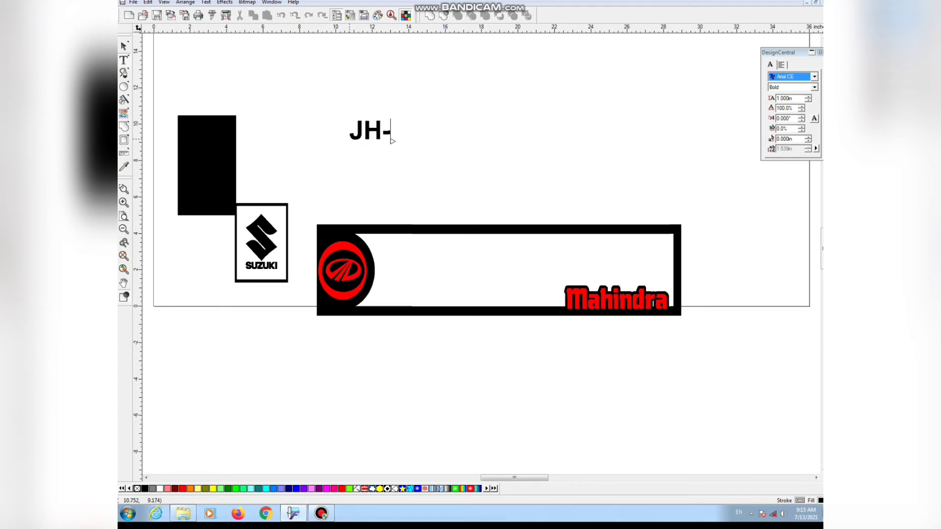
pyautogui.write('17PP')
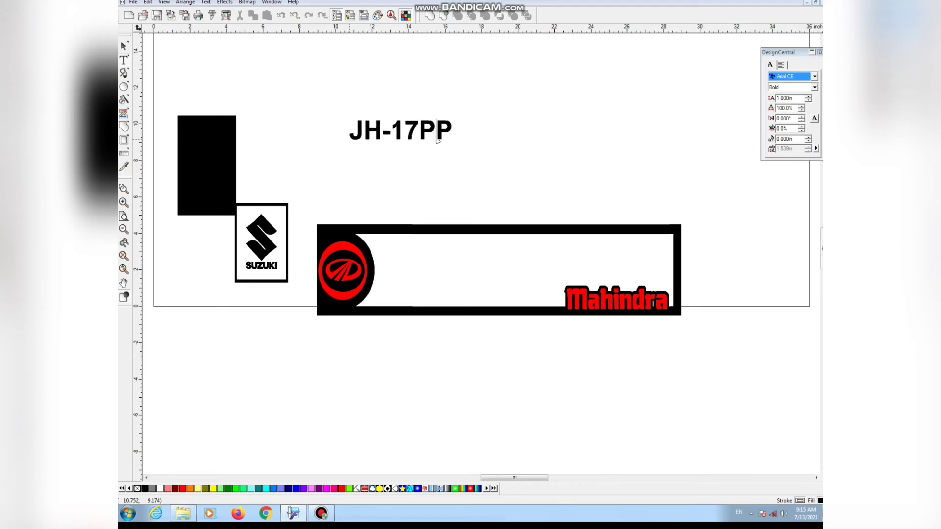
pyautogui.press('BackSpace')
pyautogui.press('BackSpace')
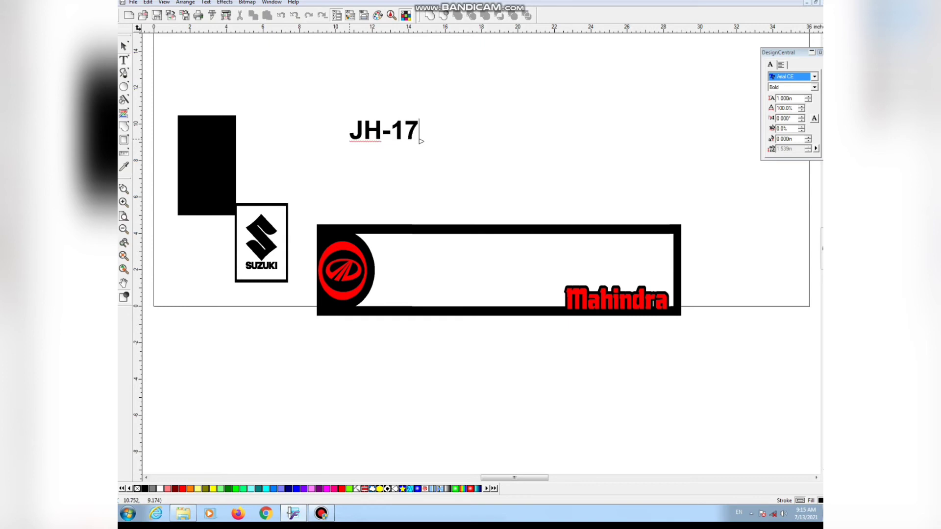
pyautogui.write('P 6627')
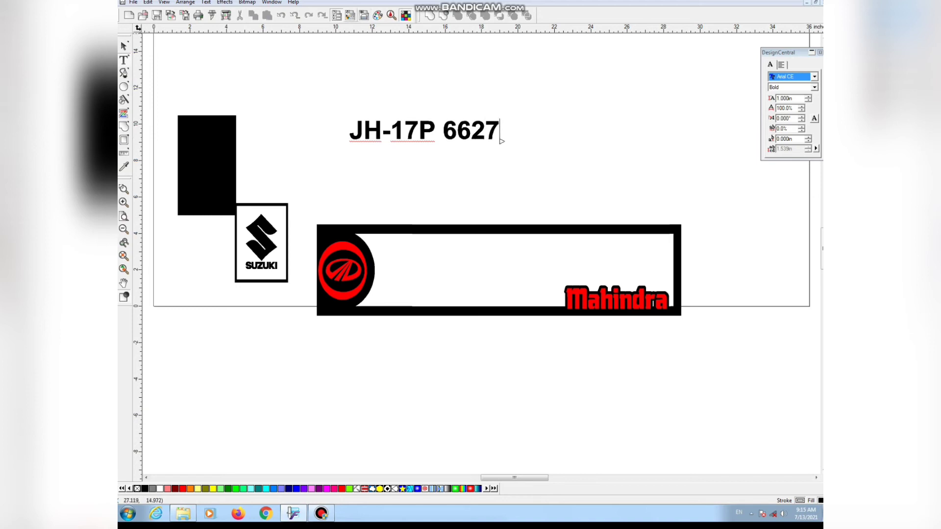
pyautogui.press('Escape')
# Place the registration number in the white panel above the Mahindra lettering and enlarge it to about 15.73 in wide and 1.97 in high
pyautogui.moveTo(497, 121); pyautogui.dragTo(628, 264)
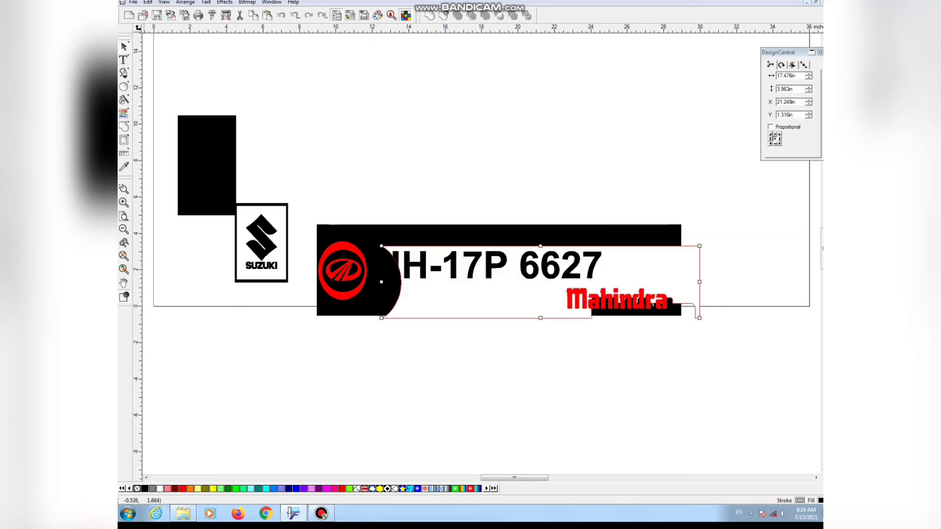
pyautogui.click(280, 16)
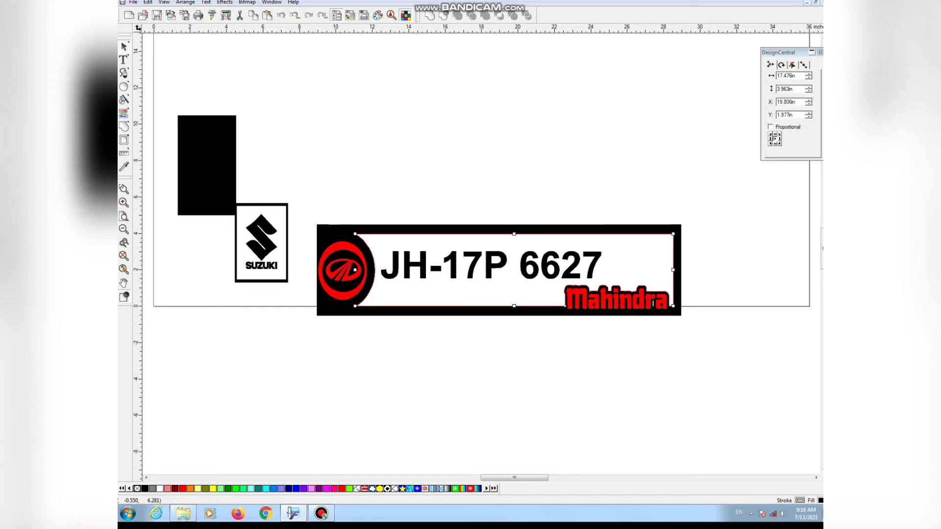
pyautogui.click(123, 297)
pyautogui.press('Delete')
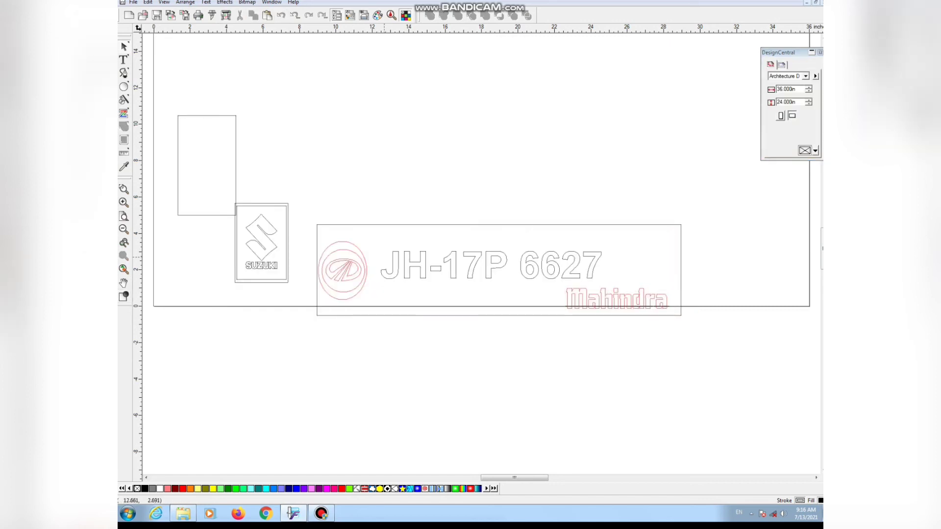
pyautogui.click(384, 257)
pyautogui.moveTo(602, 252); pyautogui.dragTo(667, 261)
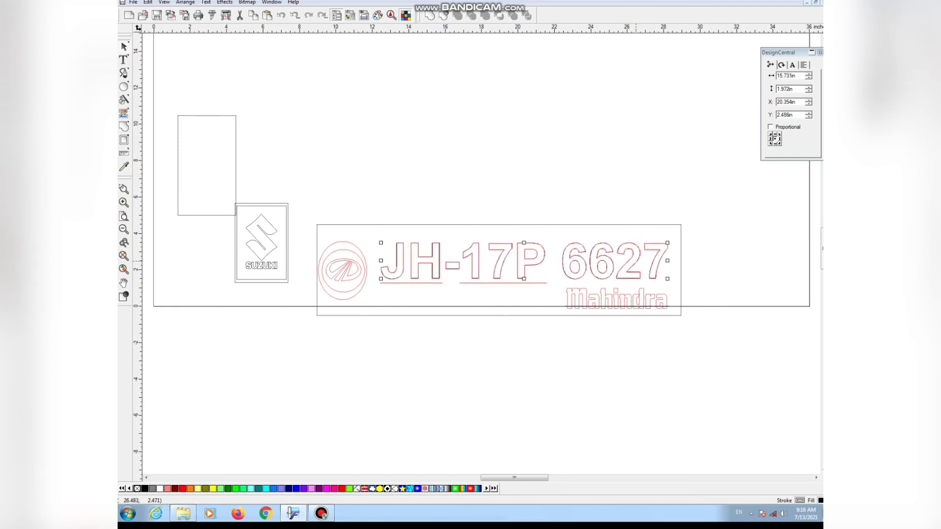
pyautogui.moveTo(638, 255); pyautogui.dragTo(639, 260)
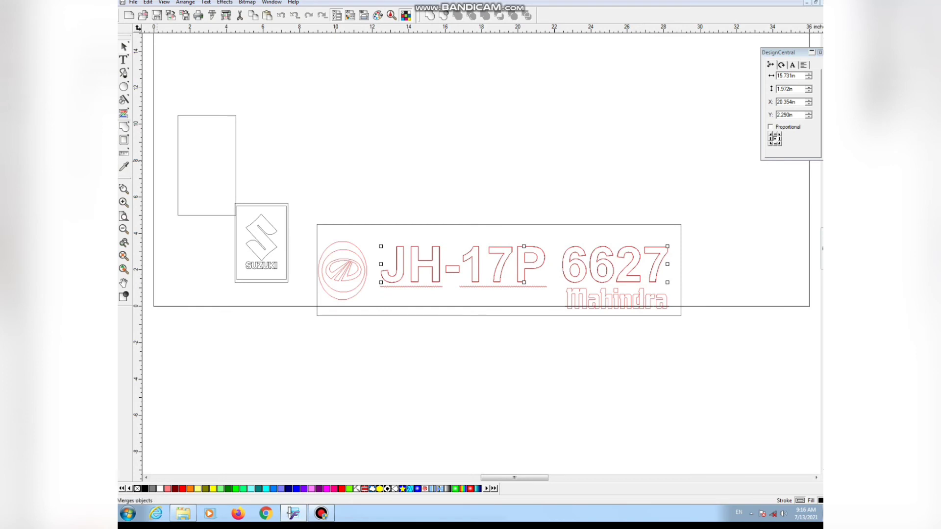
# Apply a 0.134 in outline to the registration number with the original kept
pyautogui.click(124, 140)
pyautogui.click(667, 246)
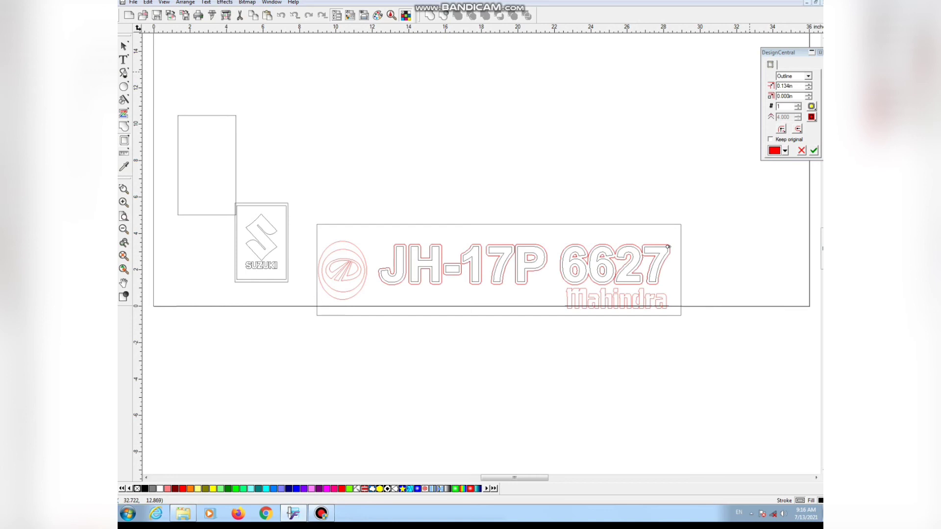
pyautogui.click(770, 139)
pyautogui.click(813, 150)
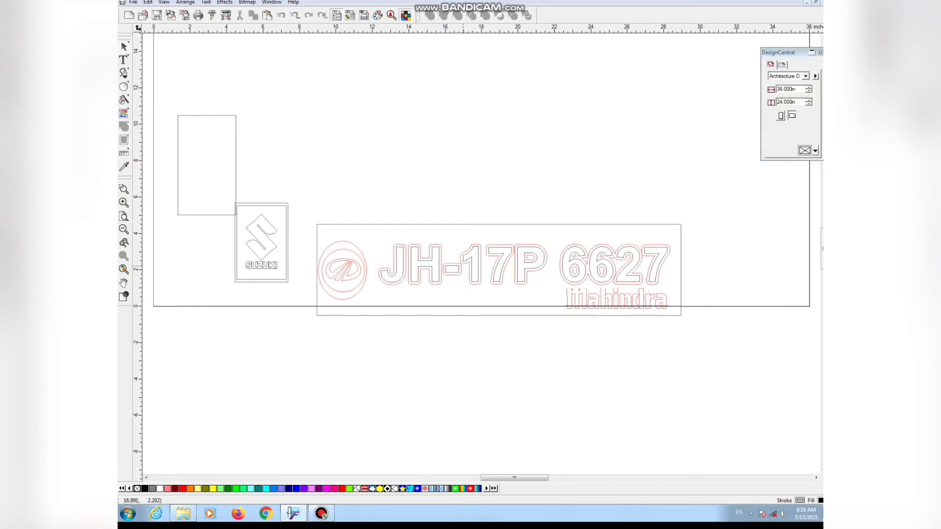
# Select the outlined registration number and set it to overprint
pyautogui.rightClick(463, 267)
pyautogui.click(463, 267)
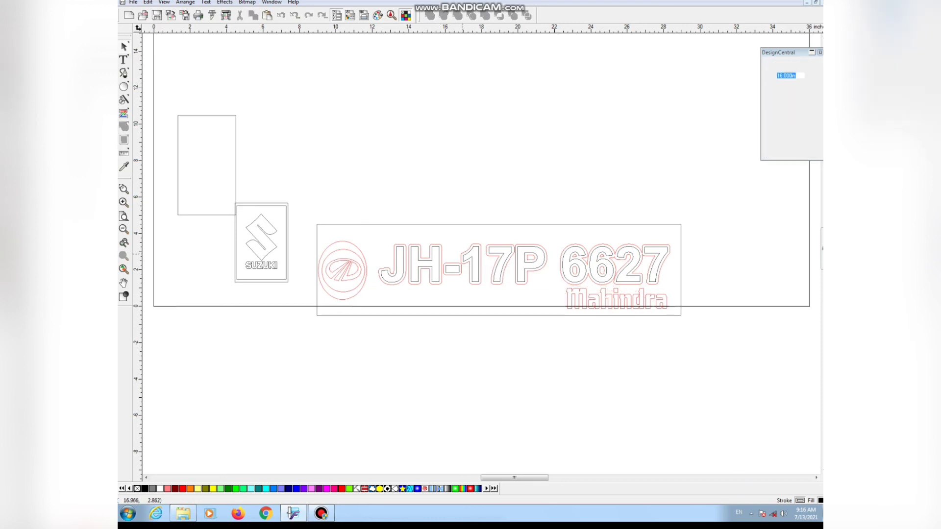
pyautogui.rightClick(463, 255)
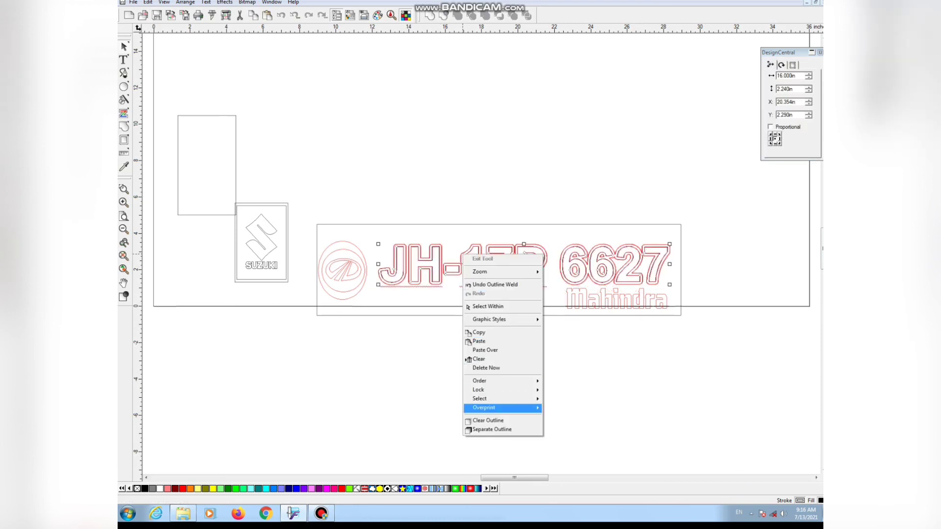
pyautogui.moveTo(490, 408)
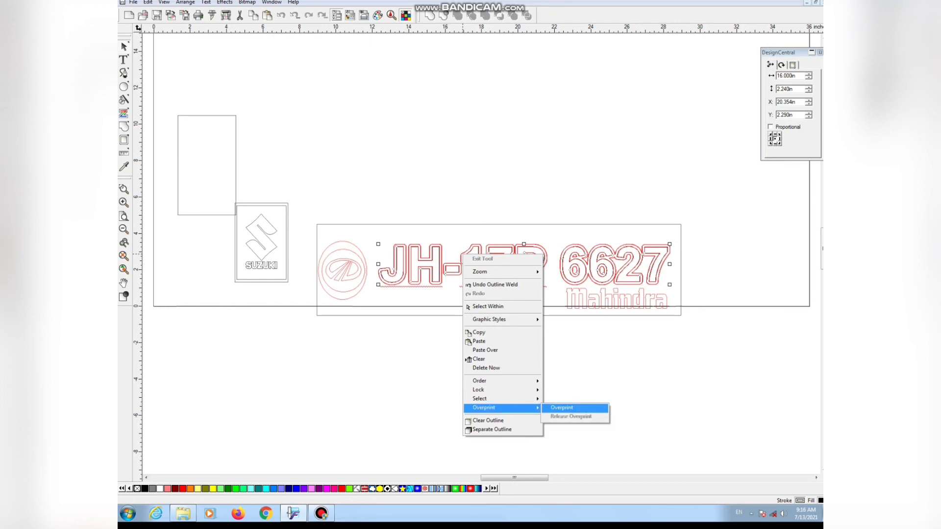
pyautogui.click(561, 407)
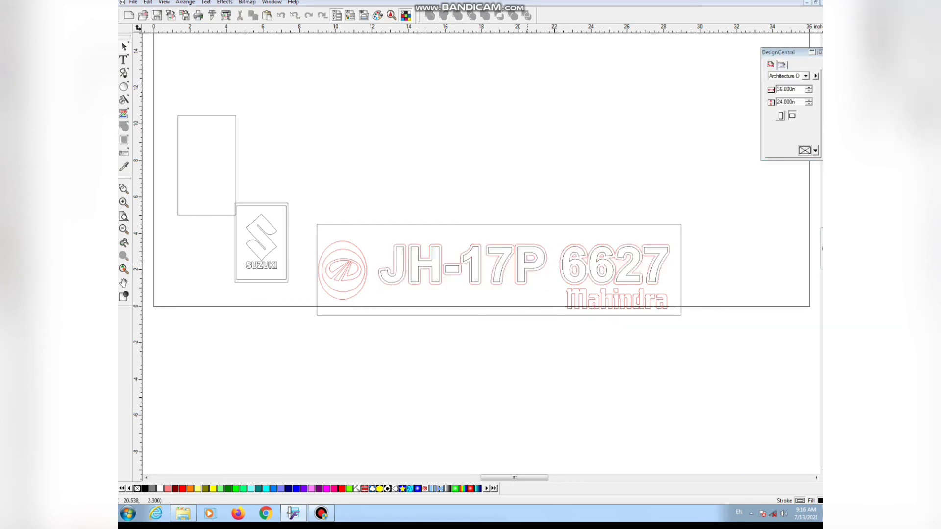
# Separate the outline from the registration number and shift the inner number slightly to the left
pyautogui.click(526, 270)
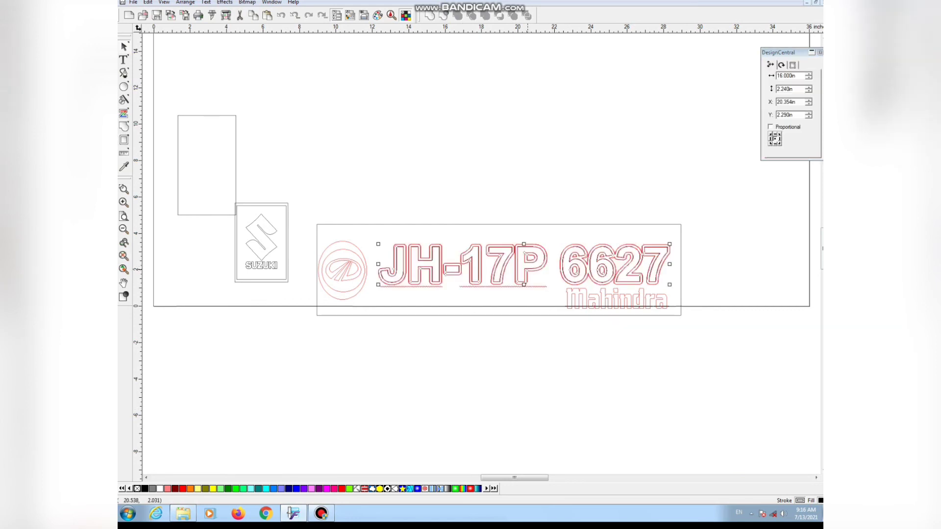
pyautogui.rightClick(527, 270)
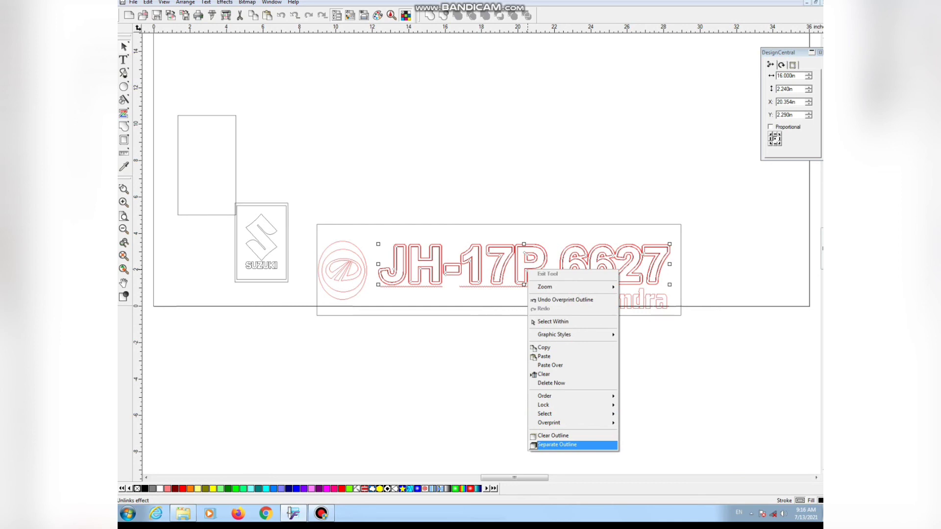
pyautogui.click(557, 444)
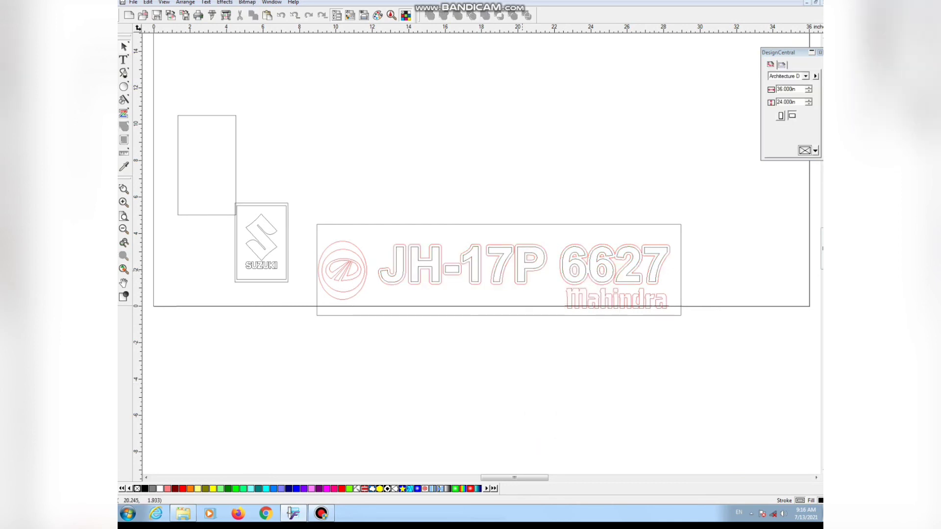
pyautogui.click(523, 278)
pyautogui.moveTo(523, 274); pyautogui.dragTo(523, 274)
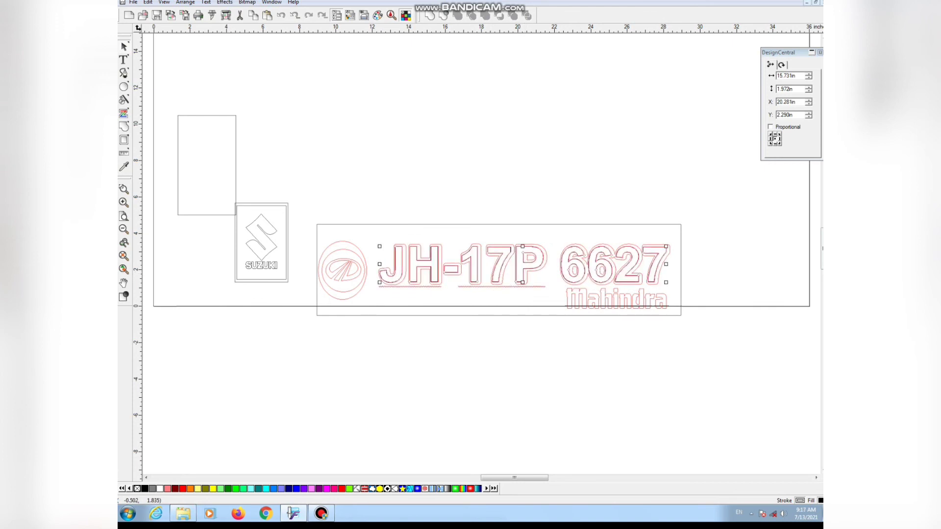
# Stretch the inner registration number slightly wider on both sides in the filled view of the Mahindra plate
pyautogui.click(123, 296)
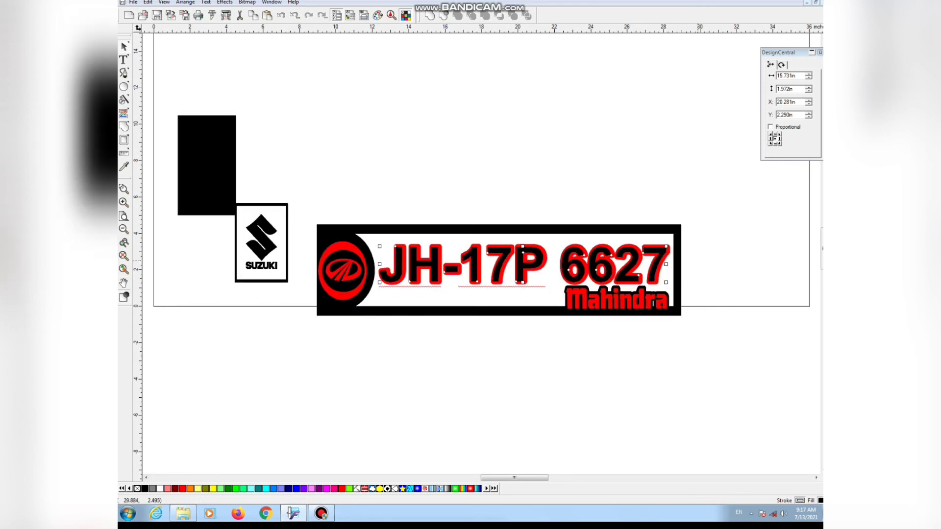
pyautogui.moveTo(667, 264); pyautogui.dragTo(670, 265)
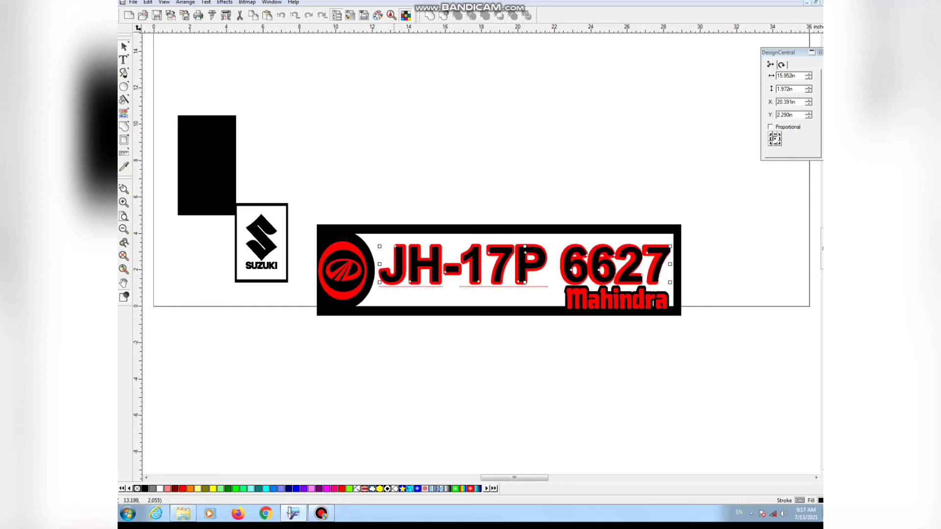
pyautogui.moveTo(379, 264); pyautogui.dragTo(376, 265)
# Recolour the outline behind the Mahindra plate's registration number to cyan
pyautogui.click(437, 362)
pyautogui.click(439, 255)
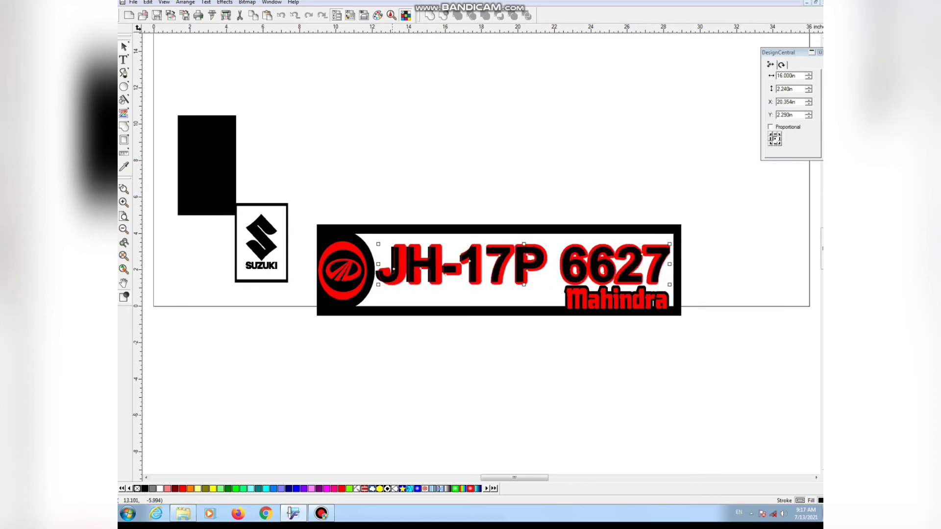
pyautogui.rightClick(266, 488)
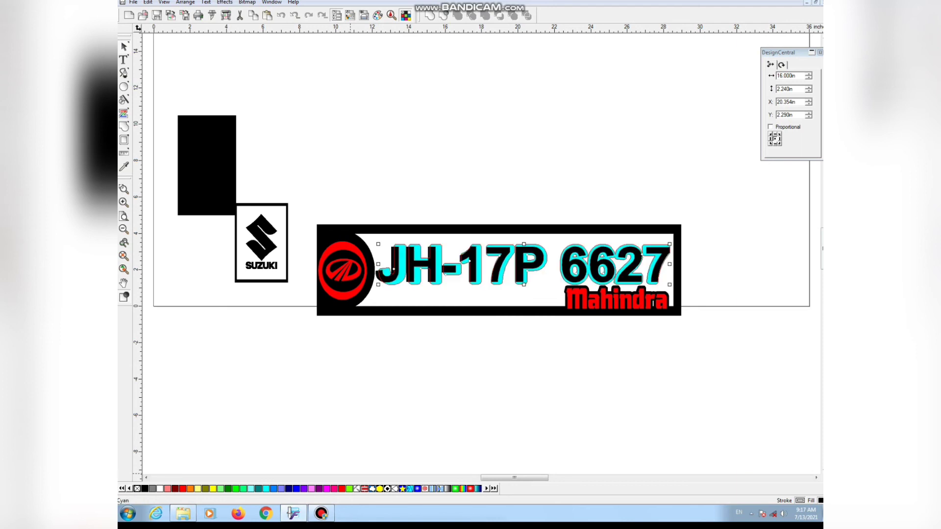
pyautogui.click(389, 400)
pyautogui.scroll(1, 394, 400)
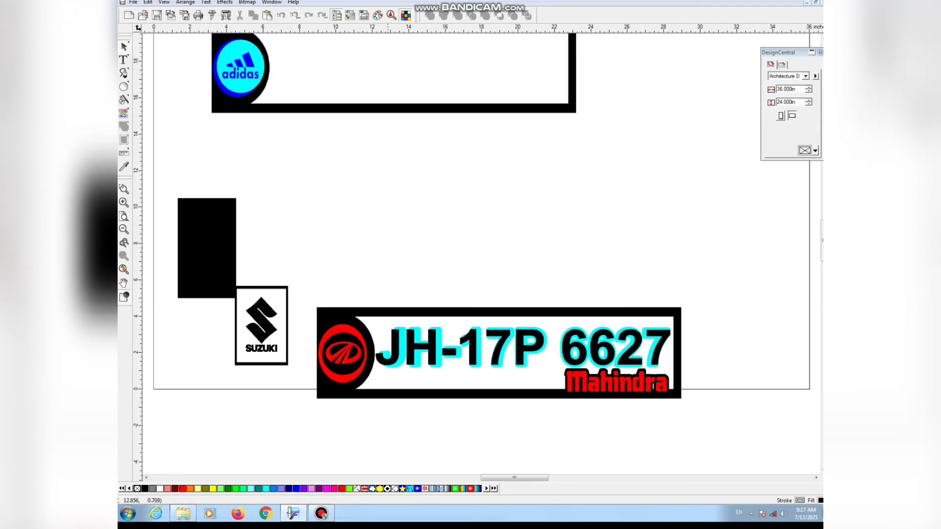
pyautogui.moveTo(384, 337); pyautogui.dragTo(422, 355)
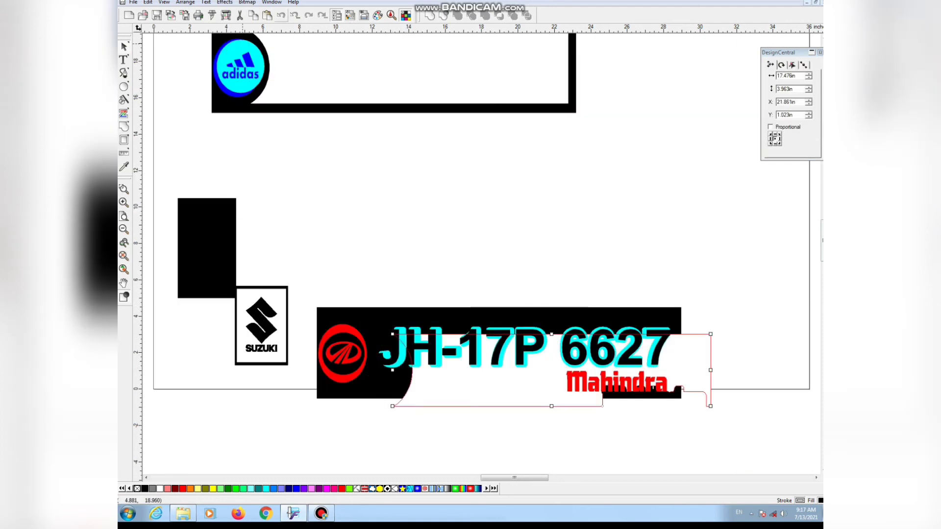
pyautogui.click(280, 15)
pyautogui.click(384, 109)
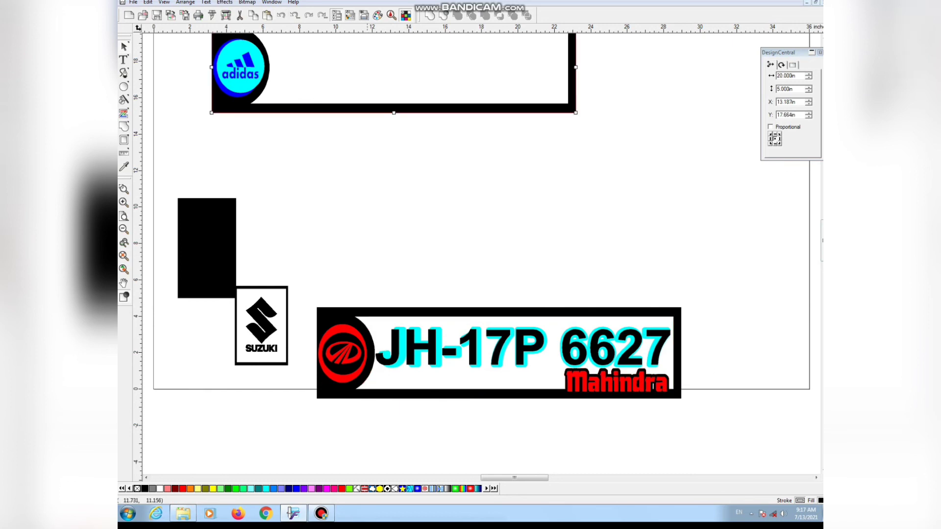
# Copy the registration number together with its cyan outline and place the copy in the adidas plate's white panel beside the badge
pyautogui.press('F9')
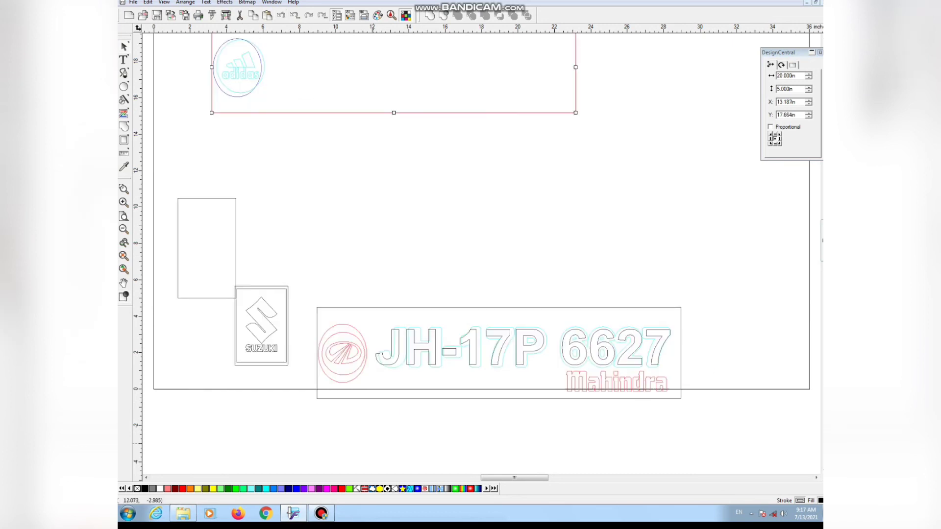
pyautogui.click(384, 355)
pyautogui.moveTo(383, 340); pyautogui.dragTo(406, 355)
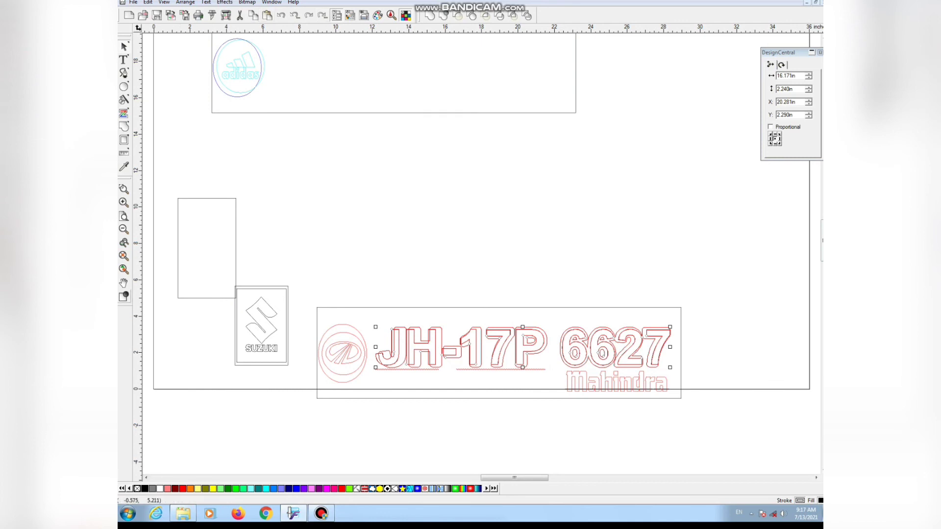
pyautogui.hotkey('ctrl', 'w')
pyautogui.hotkey('ctrl', 'v')
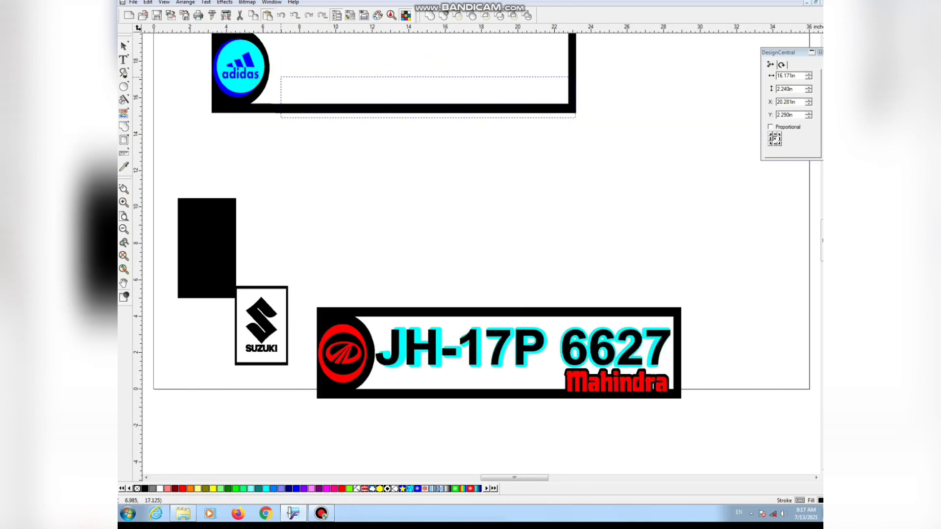
pyautogui.scroll(1, 278, 84)
pyautogui.moveTo(270, 129); pyautogui.dragTo(270, 130)
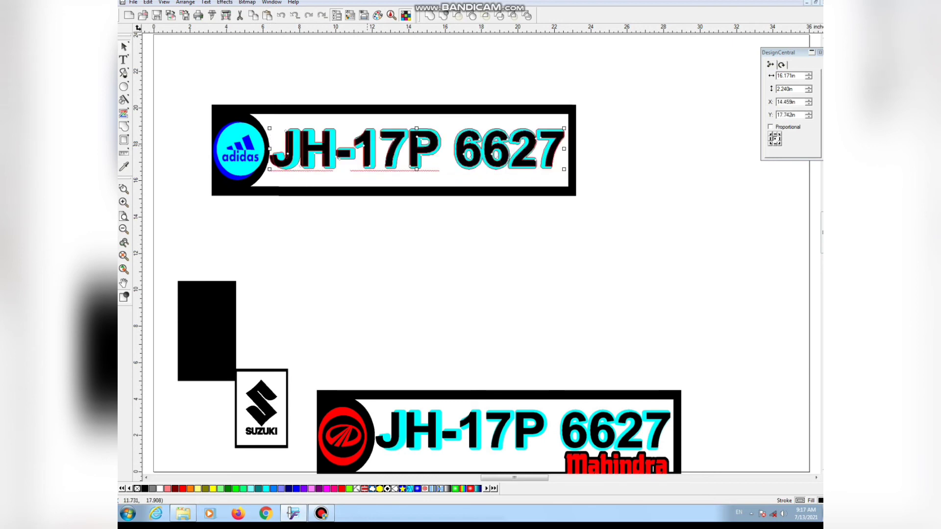
pyautogui.click(391, 234)
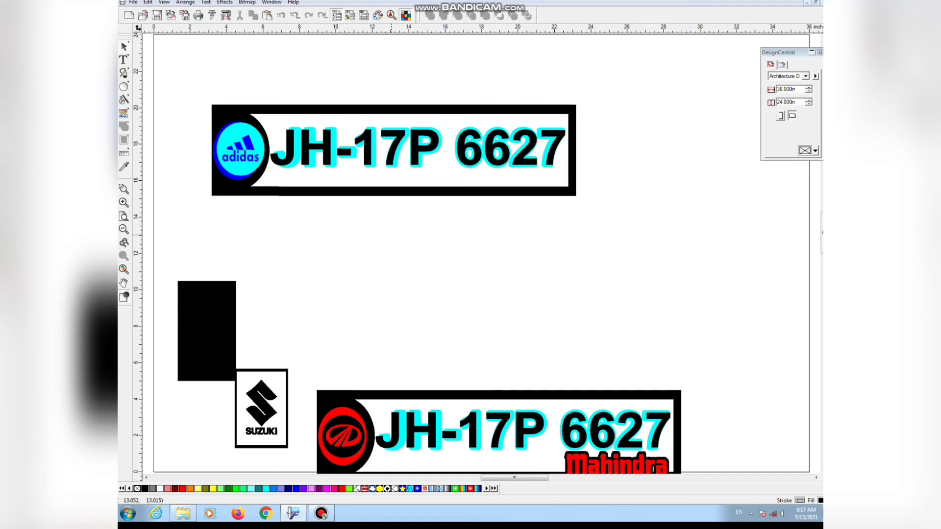
pyautogui.scroll(-3, 411, 230)
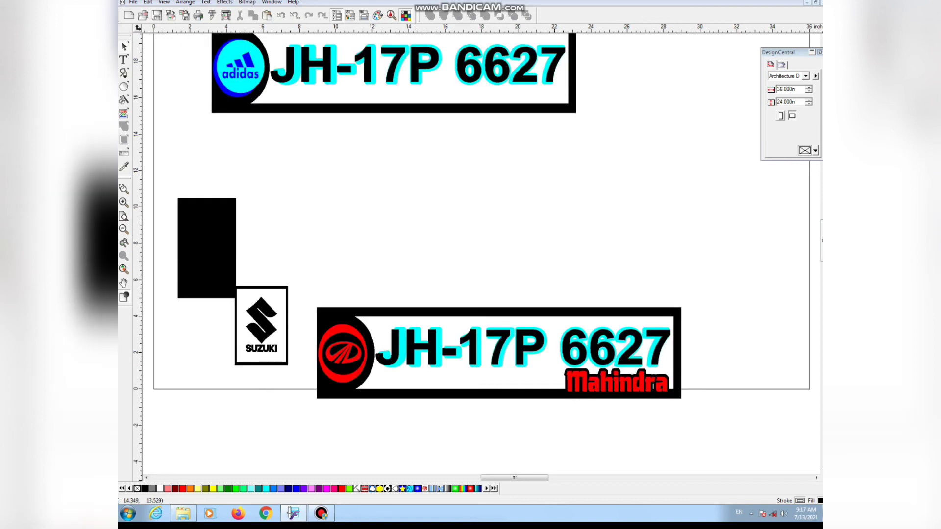
pyautogui.scroll(-2, 481, 256)
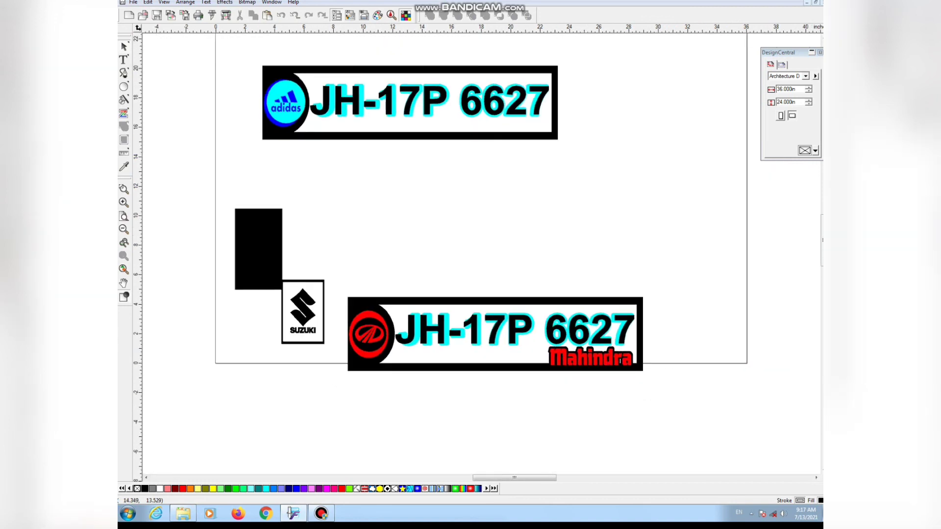